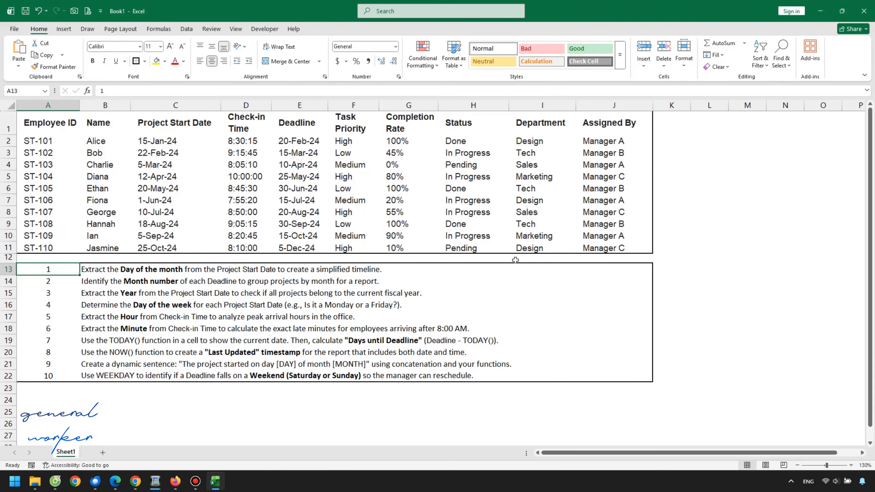
Step: Examine the column headers of the project table one by one, from Employee ID through Assigned By
{"action": "left_click", "coordinate": [43, 124]}
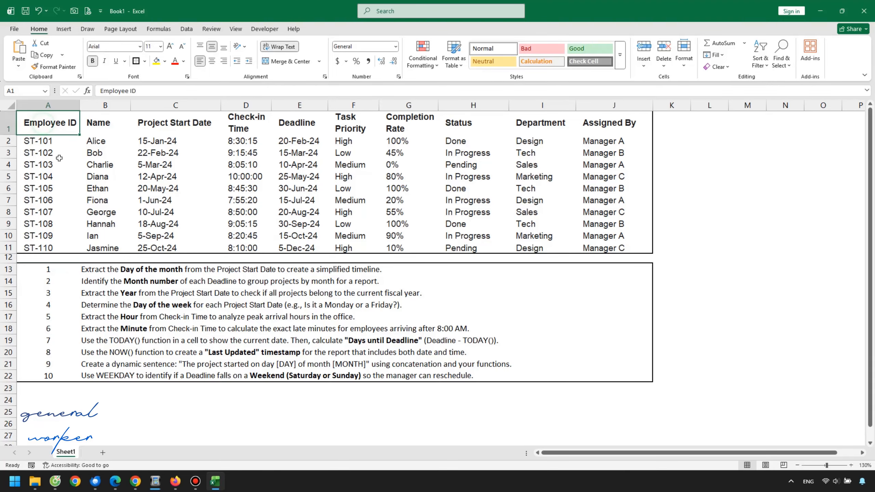
{"action": "left_click", "coordinate": [98, 121]}
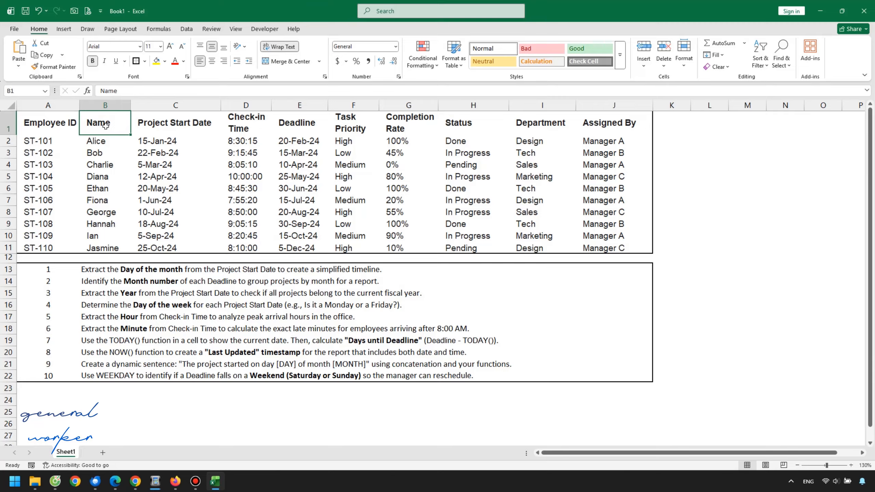
{"action": "left_click", "coordinate": [192, 125]}
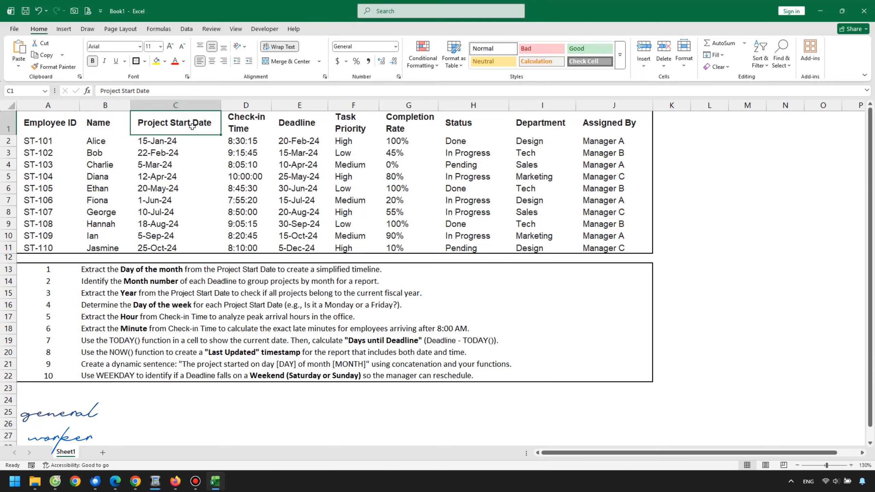
{"action": "left_click", "coordinate": [256, 123]}
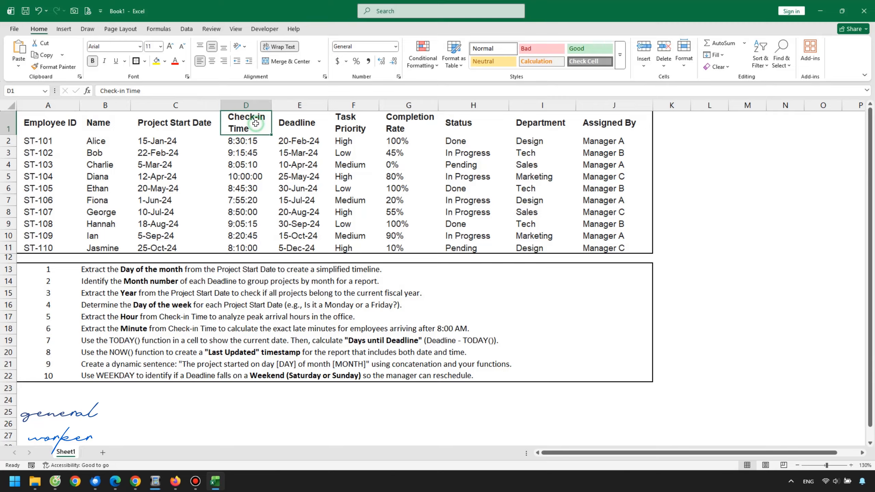
{"action": "left_click", "coordinate": [290, 122]}
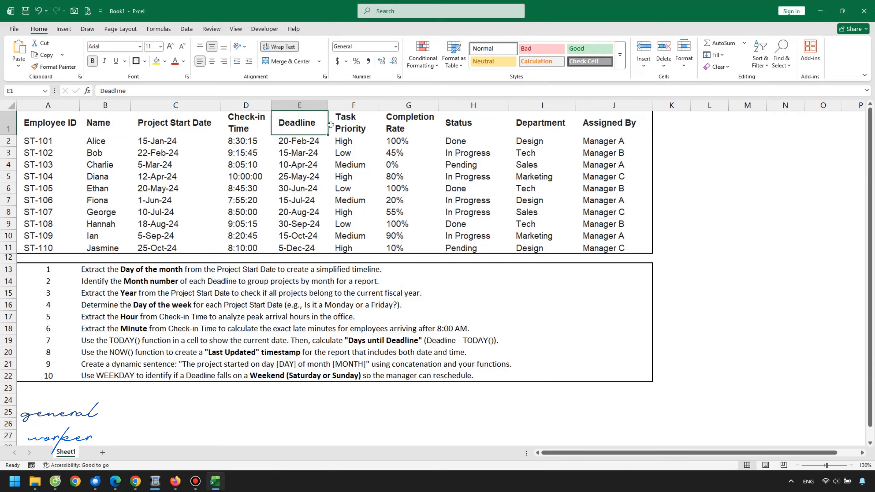
{"action": "left_click", "coordinate": [349, 128]}
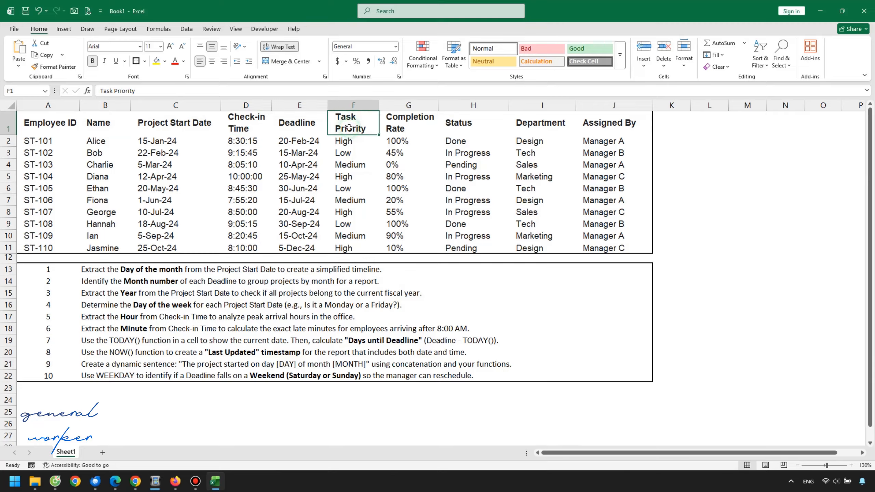
{"action": "left_click", "coordinate": [394, 124]}
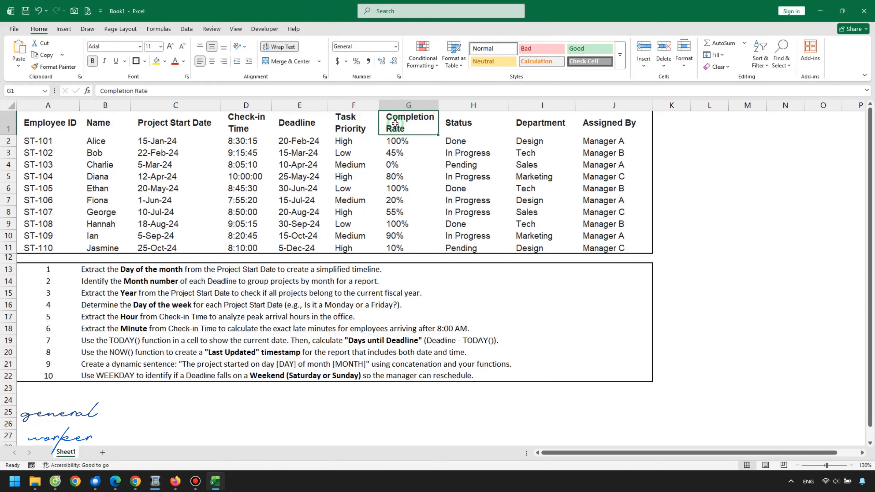
{"action": "left_click", "coordinate": [489, 124]}
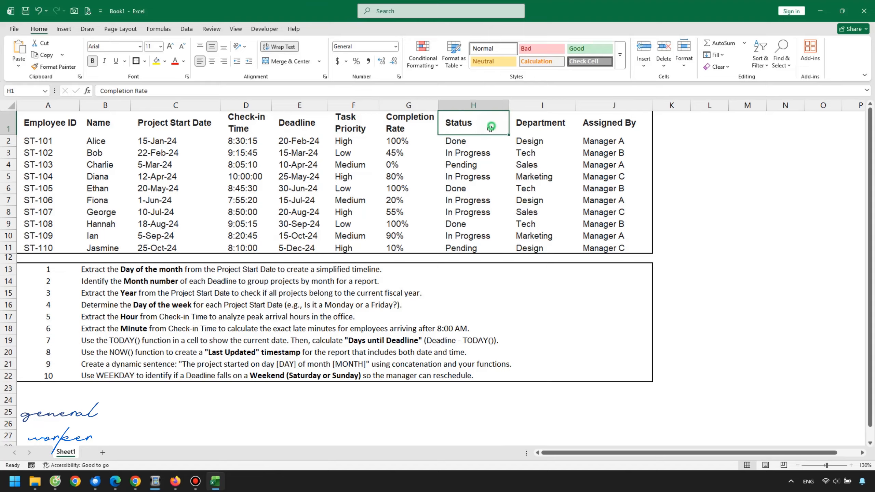
{"action": "left_click", "coordinate": [553, 130]}
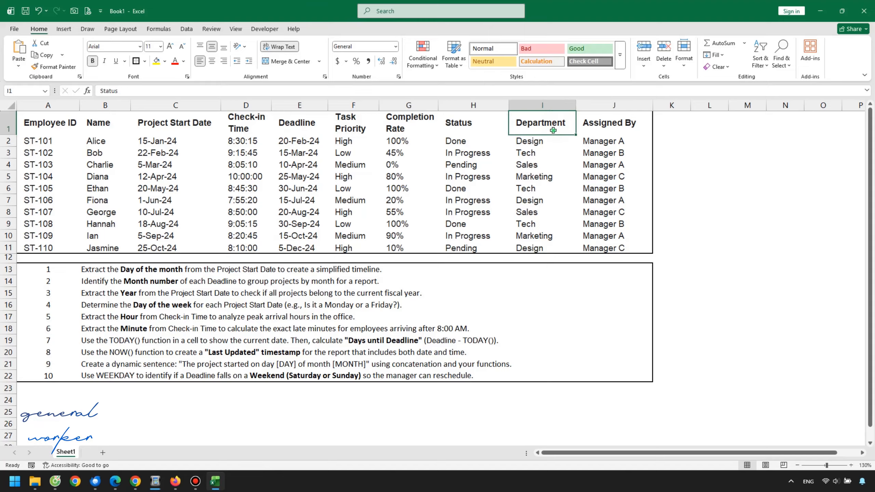
{"action": "left_click", "coordinate": [605, 128]}
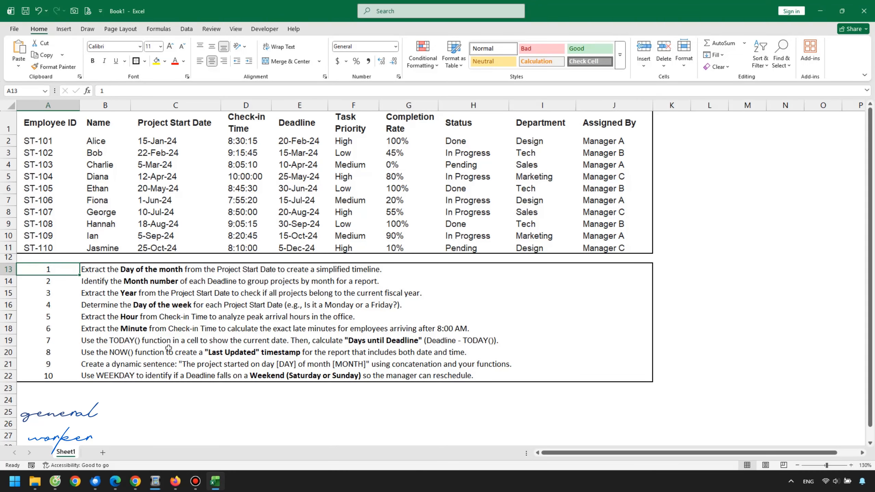
Step: Bold and underline task number 1 in cell A13 to mark it as the current exercise
{"action": "key", "text": "ctrl+b"}
{"action": "key", "text": "ctrl+u"}
{"action": "left_click", "coordinate": [179, 302]}
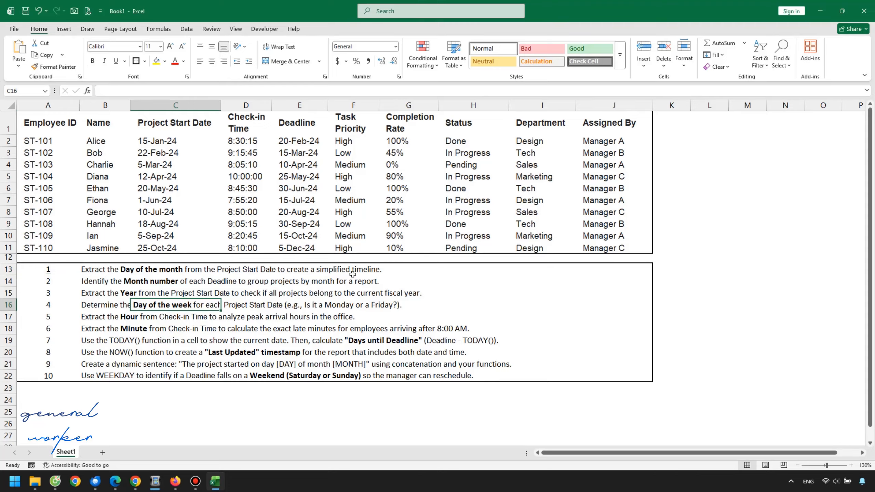
{"action": "left_click", "coordinate": [363, 270]}
{"action": "left_click", "coordinate": [135, 274]}
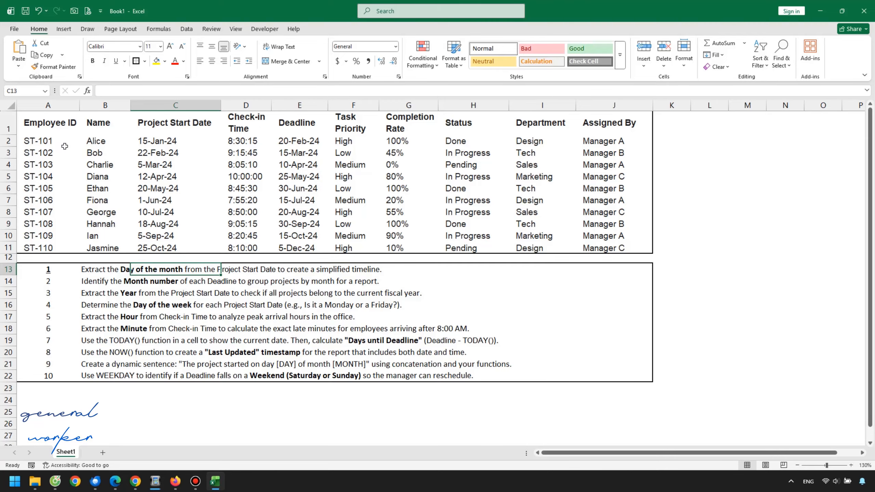
Step: Add a DAY header in cell K1, beside the Assigned By column, for the Project Start Date results
{"action": "left_click_drag", "start_coordinate": [173, 140], "coordinate": [175, 248]}
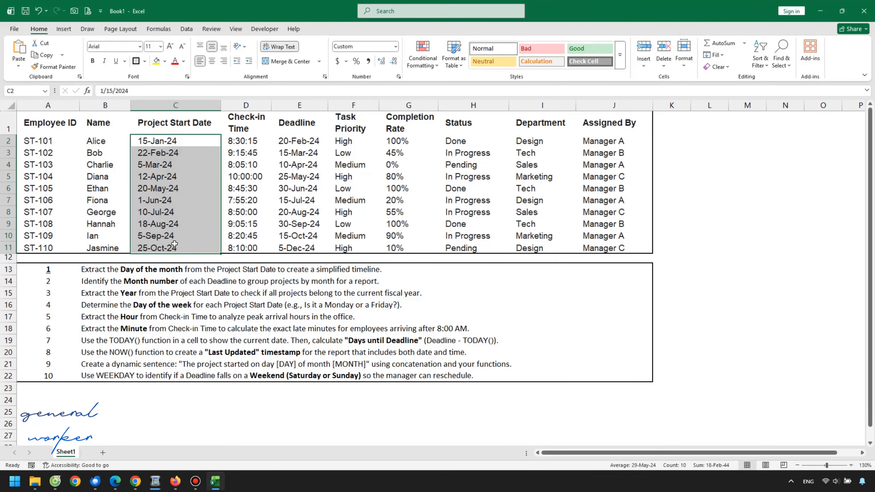
{"action": "left_click", "coordinate": [681, 125]}
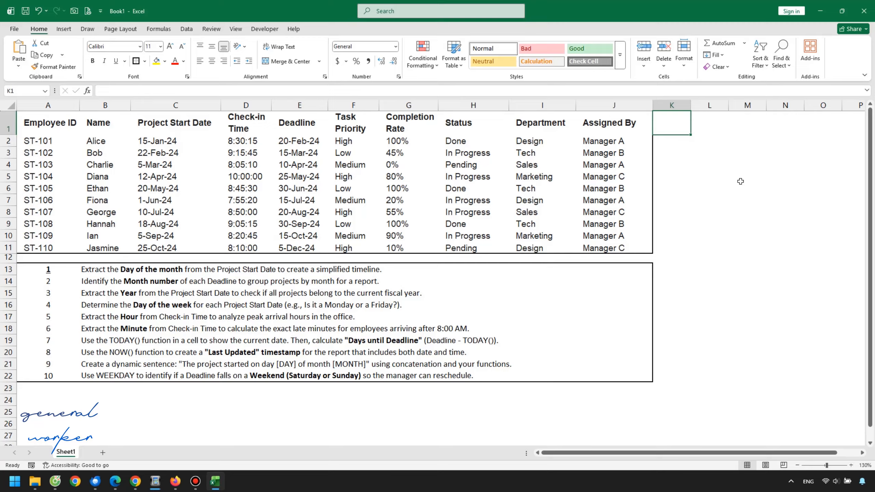
{"action": "type", "text": "DAY"}
{"action": "key", "text": "Return"}
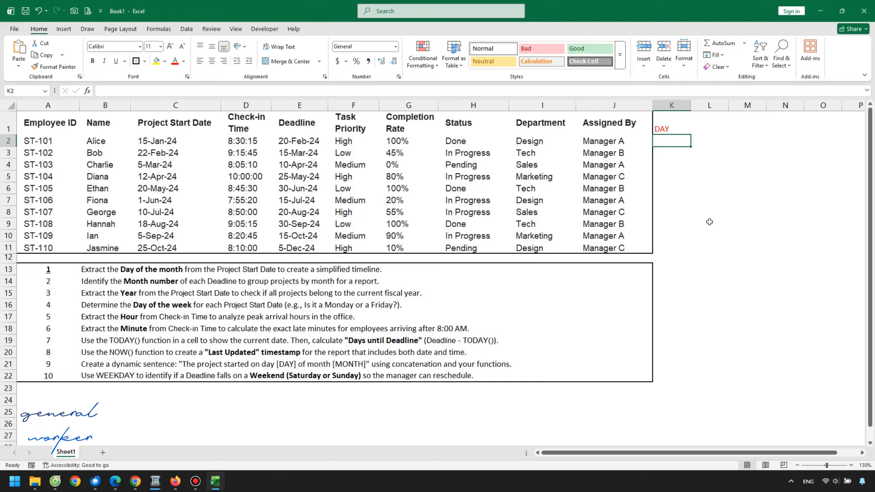
Step: Enter the formula =DAY(C2) in cell K2 to extract the day from the first Project Start Date
{"action": "type", "text": "=DA"}
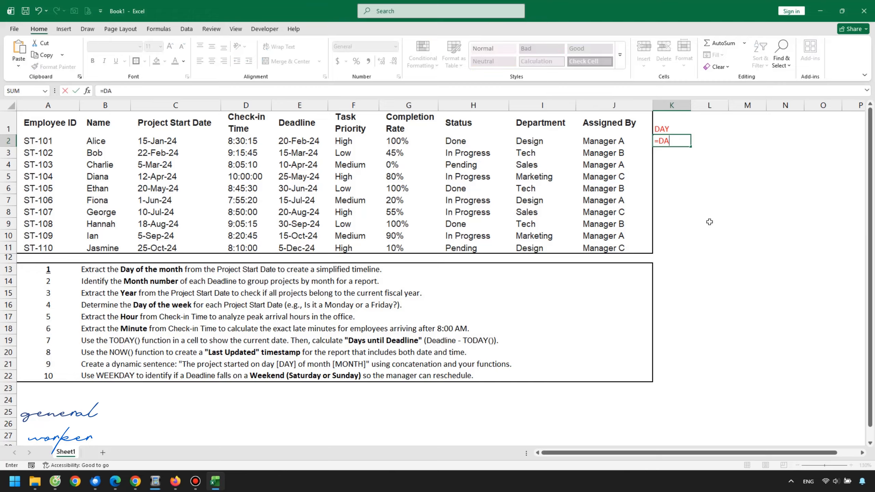
{"action": "type", "text": "Y("}
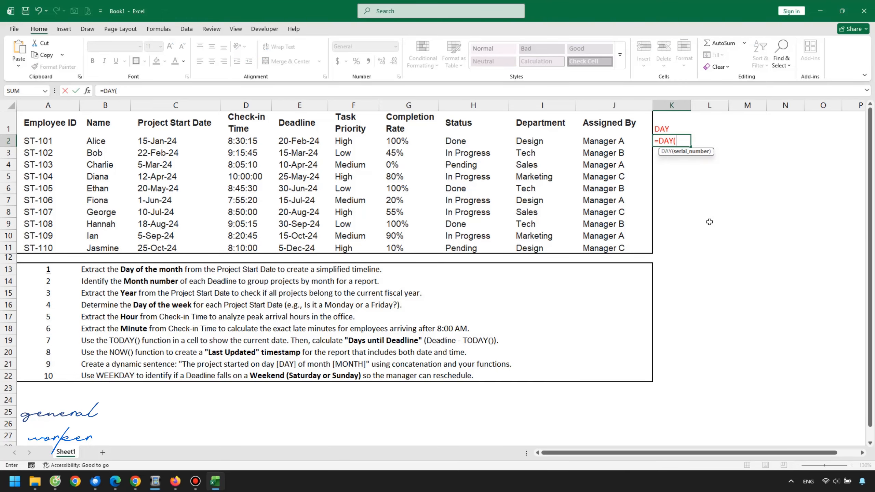
{"action": "left_click", "coordinate": [161, 144]}
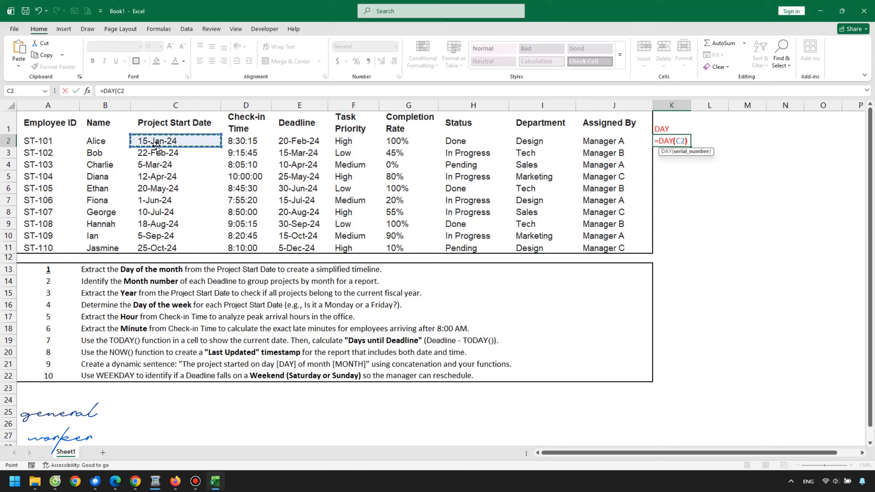
{"action": "type", "text": ")"}
{"action": "key", "text": "Return"}
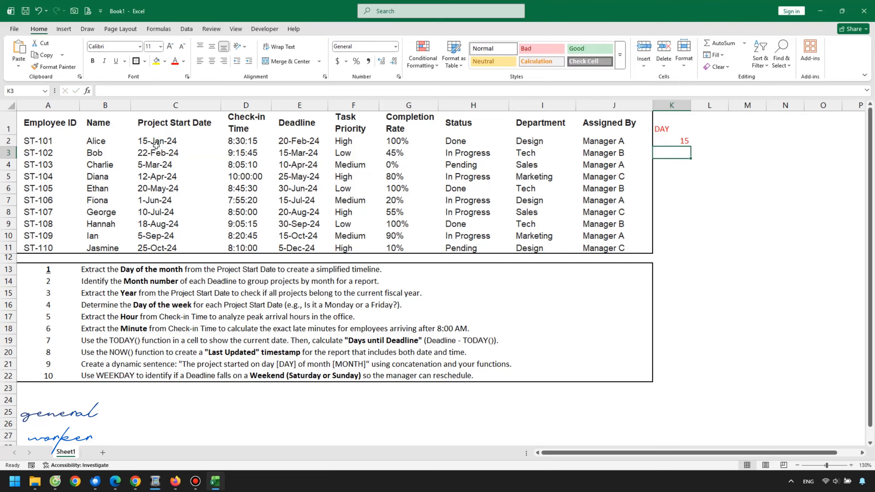
Step: Fill the DAY formula from K2 down to K11 to cover every employee row
{"action": "left_click", "coordinate": [658, 137]}
{"action": "left_click_drag", "start_coordinate": [692, 148], "coordinate": [693, 252]}
{"action": "left_click", "coordinate": [728, 176]}
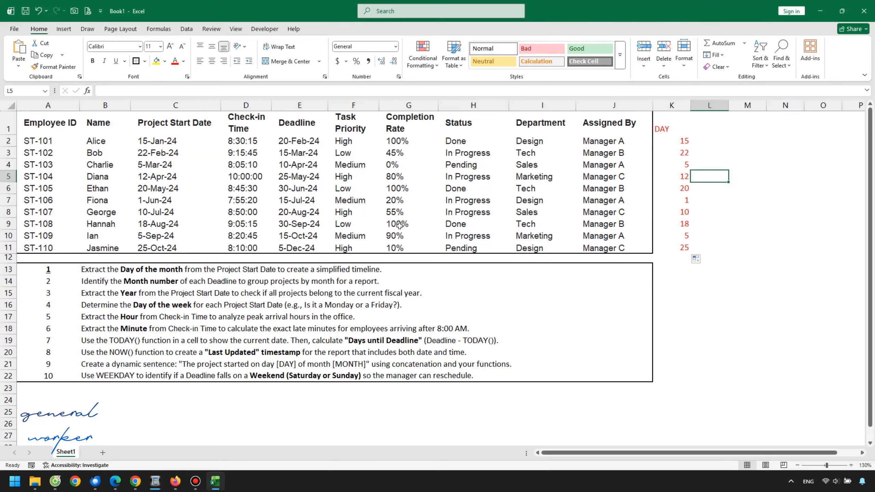
Step: Compare the extracted day numbers in column K with the Project Start Dates and inspect the formula in K2
{"action": "left_click", "coordinate": [189, 155]}
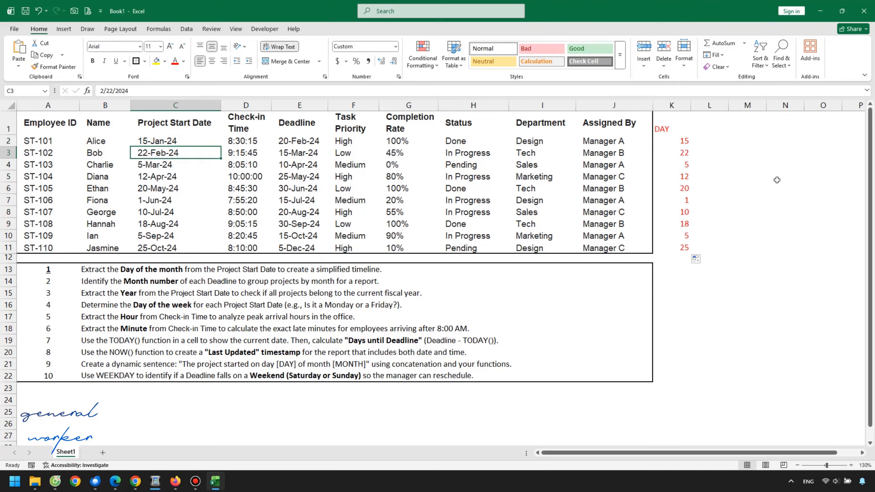
{"action": "left_click", "coordinate": [173, 165]}
{"action": "left_click", "coordinate": [192, 177]}
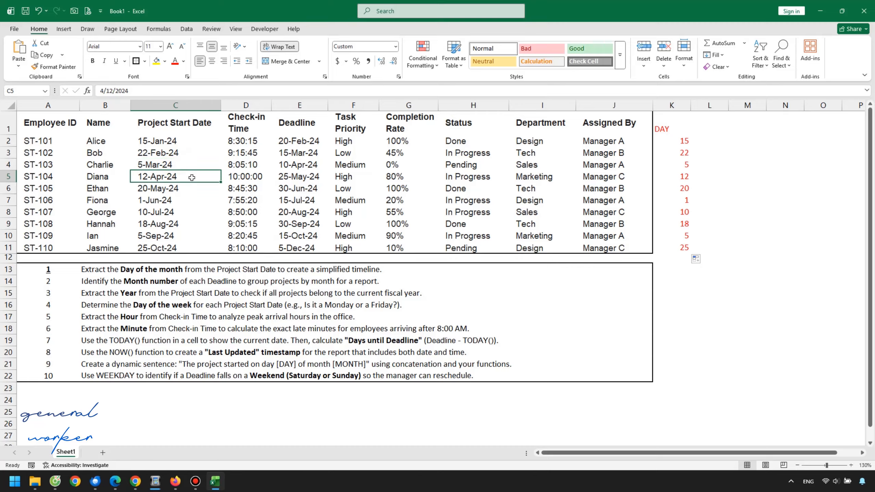
{"action": "left_click", "coordinate": [666, 190]}
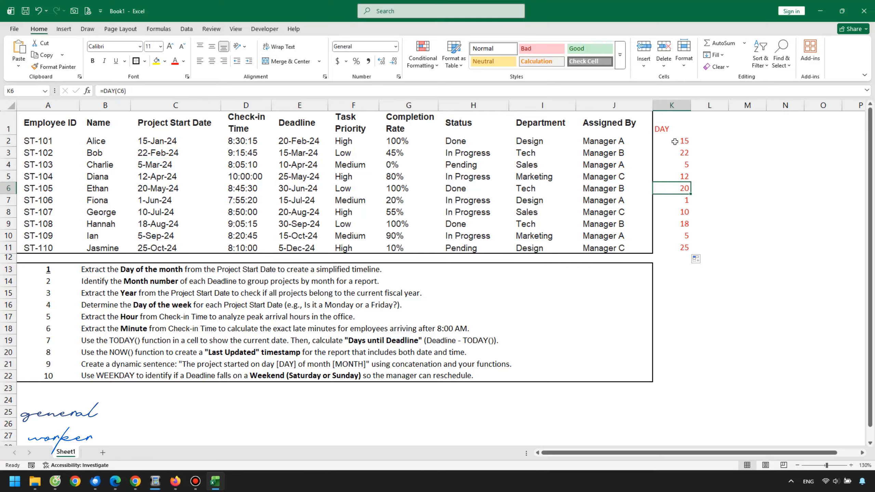
{"action": "left_click_drag", "start_coordinate": [675, 142], "coordinate": [671, 244]}
{"action": "left_click", "coordinate": [671, 243]}
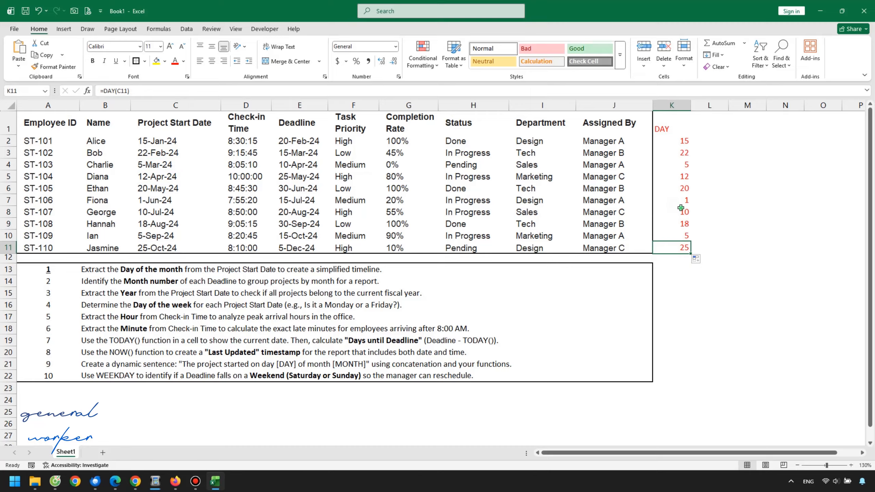
{"action": "left_click", "coordinate": [680, 207]}
{"action": "left_click", "coordinate": [671, 144]}
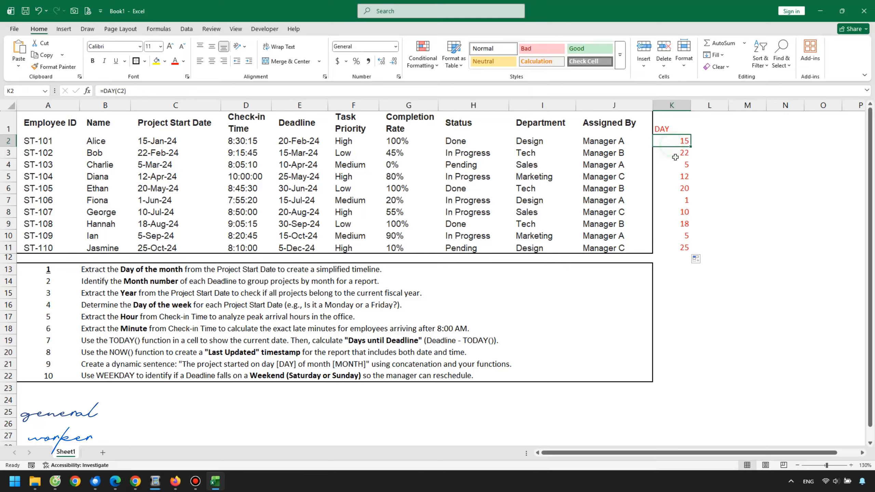
{"action": "left_click", "coordinate": [143, 91]}
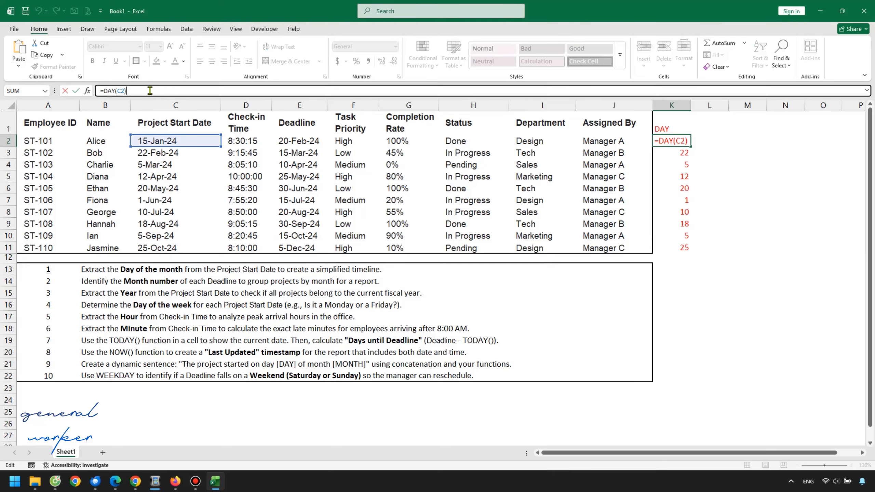
{"action": "left_click", "coordinate": [610, 278]}
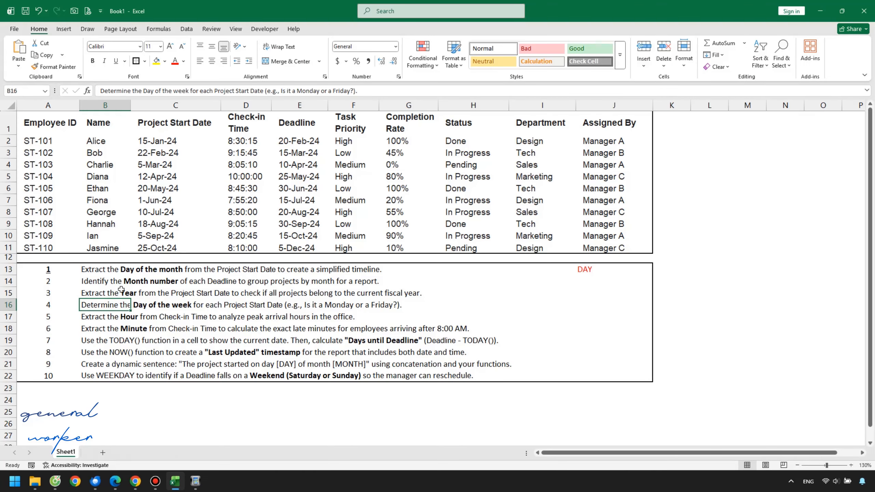
Step: Bold and underline task number 2 in A14 and note the function name MONTH beside that task in J14
{"action": "left_click", "coordinate": [54, 282]}
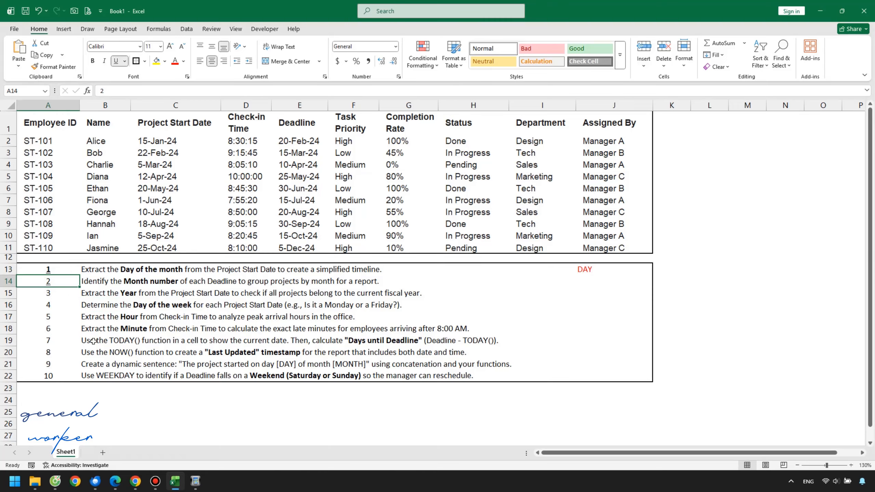
{"action": "key", "text": "ctrl+b"}
{"action": "key", "text": "Caps_Lock"}
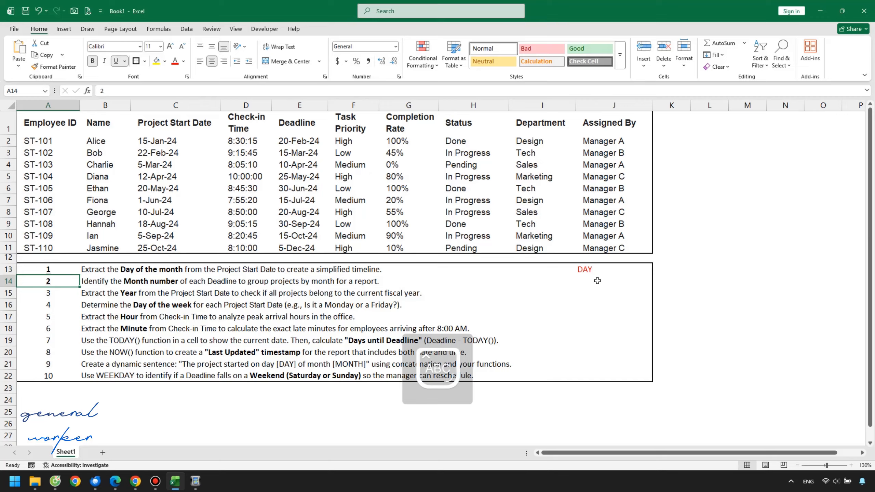
{"action": "left_click", "coordinate": [597, 280]}
{"action": "type", "text": "MONTH"}
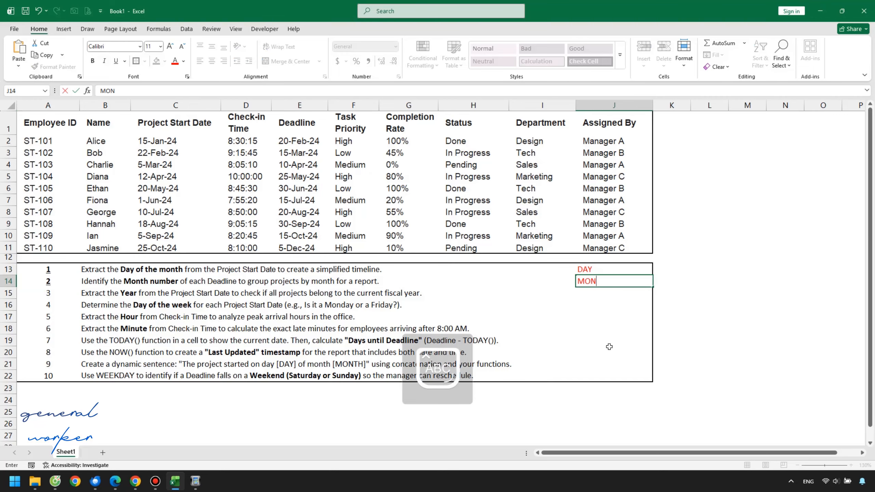
{"action": "left_click", "coordinate": [697, 320]}
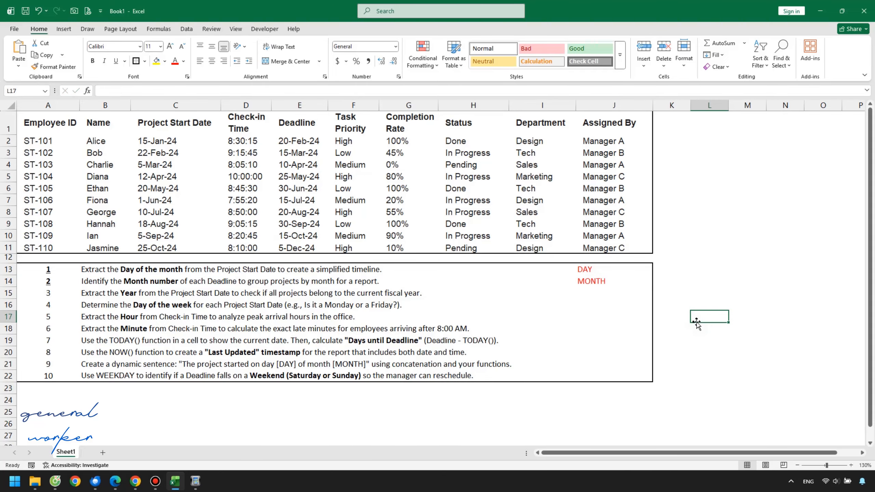
Step: Enter MONTH as the header in cell K1 for the month numbers of the Deadline column
{"action": "left_click", "coordinate": [683, 124]}
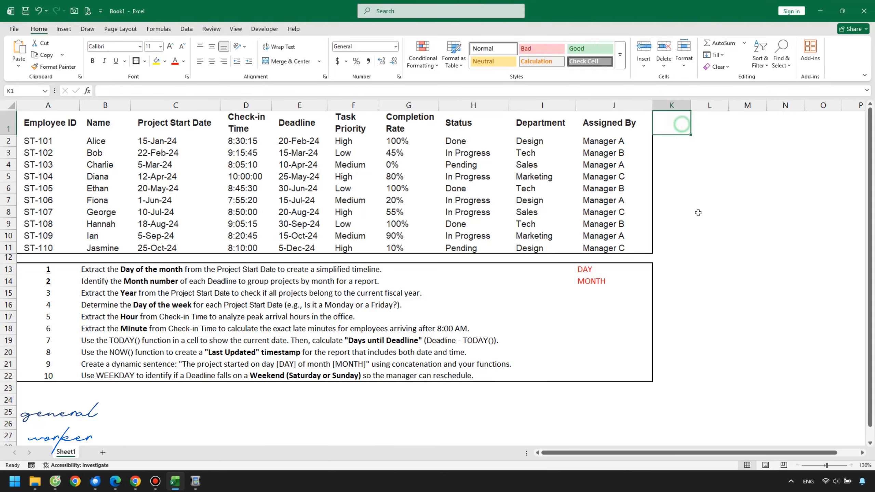
{"action": "type", "text": "MONTH"}
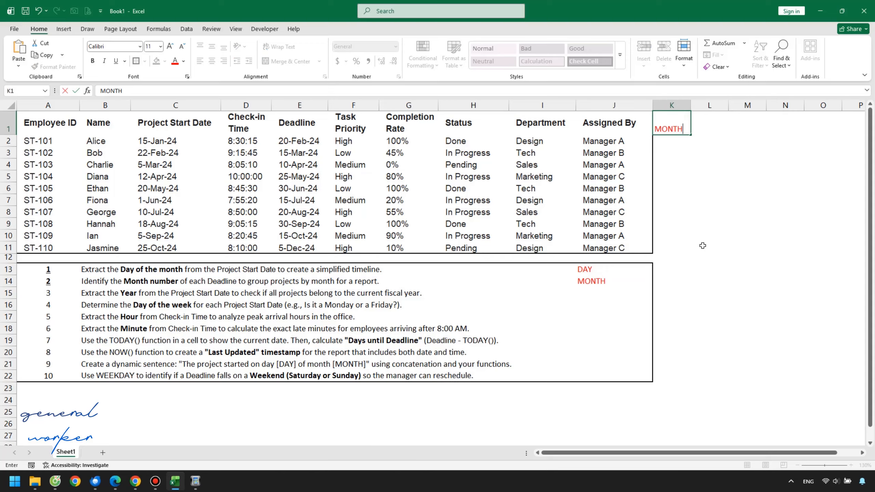
{"action": "left_click", "coordinate": [671, 139]}
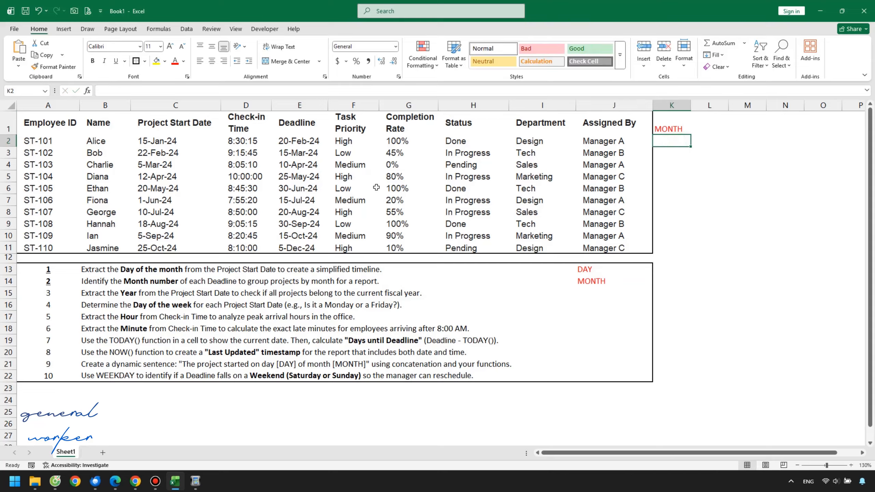
{"action": "left_click", "coordinate": [298, 131]}
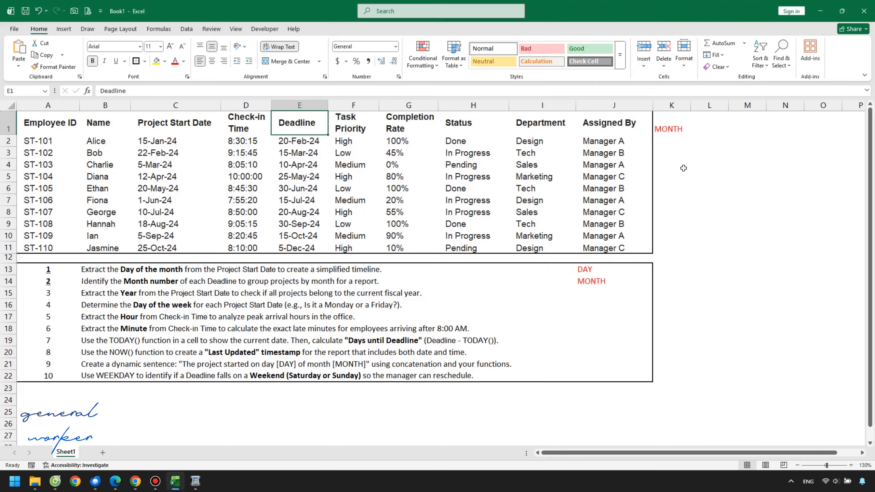
Step: Enter the formula =MONTH(E2) in K2 to extract the month number of the first Deadline
{"action": "left_click", "coordinate": [678, 141]}
{"action": "type", "text": "=MO"}
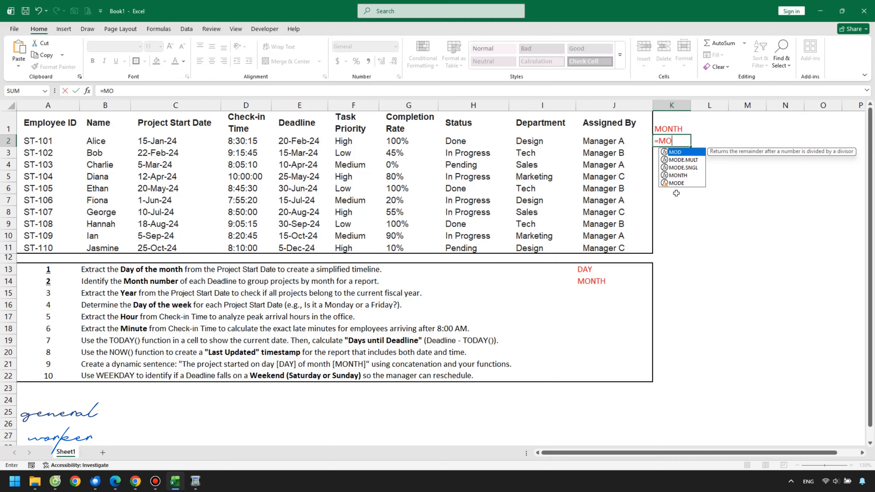
{"action": "left_click", "coordinate": [687, 176]}
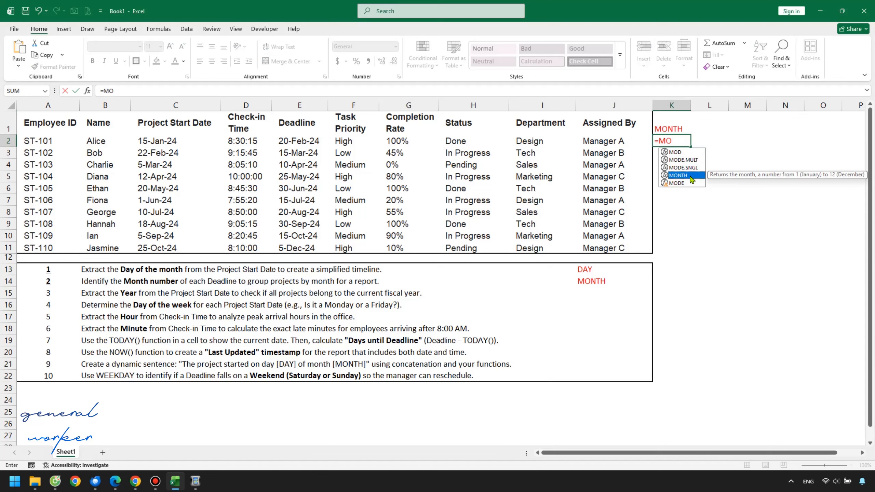
{"action": "double_click", "coordinate": [690, 176]}
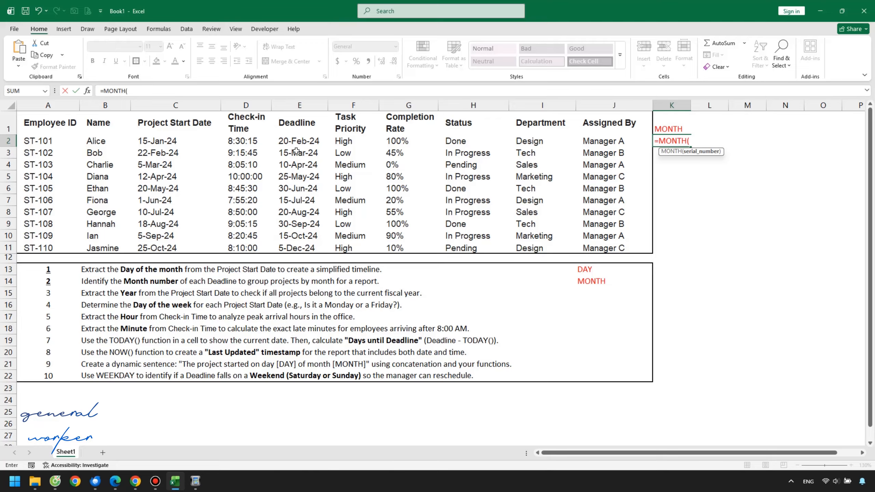
{"action": "left_click", "coordinate": [299, 140]}
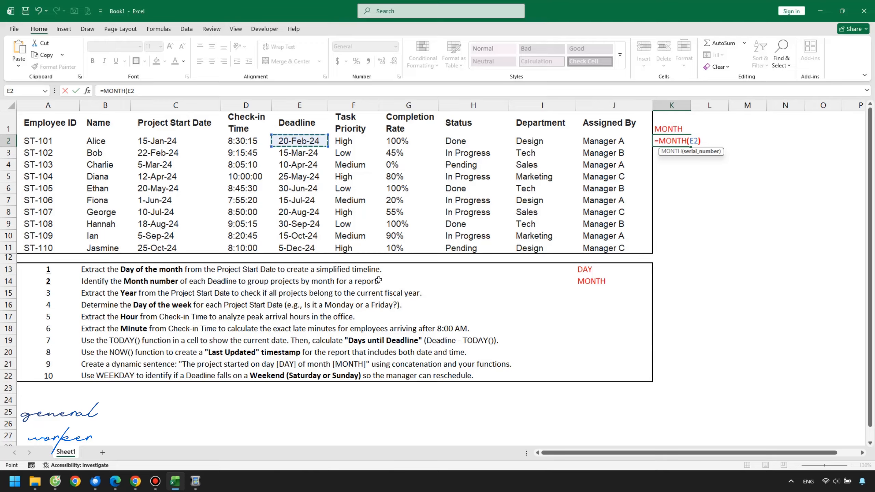
{"action": "type", "text": ")"}
{"action": "key", "text": "Return"}
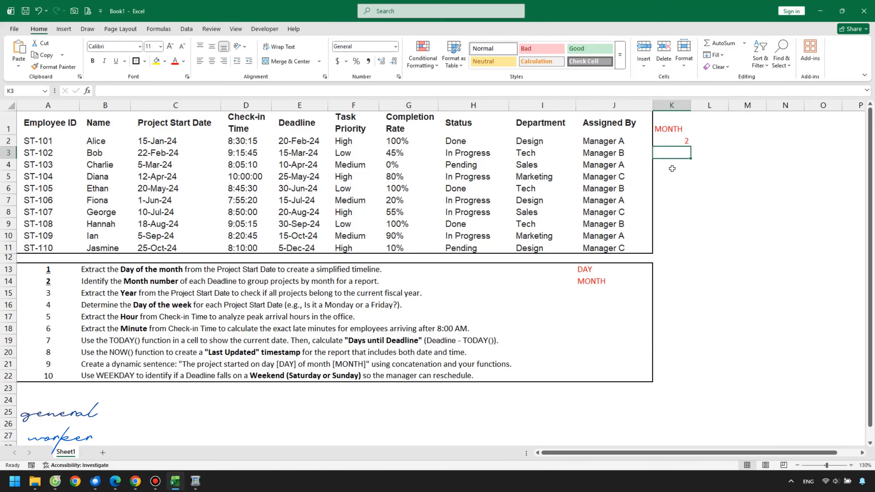
Step: Fill the MONTH formula from K2 down to K11 to cover every employee row
{"action": "left_click", "coordinate": [685, 141]}
{"action": "double_click", "coordinate": [692, 148]}
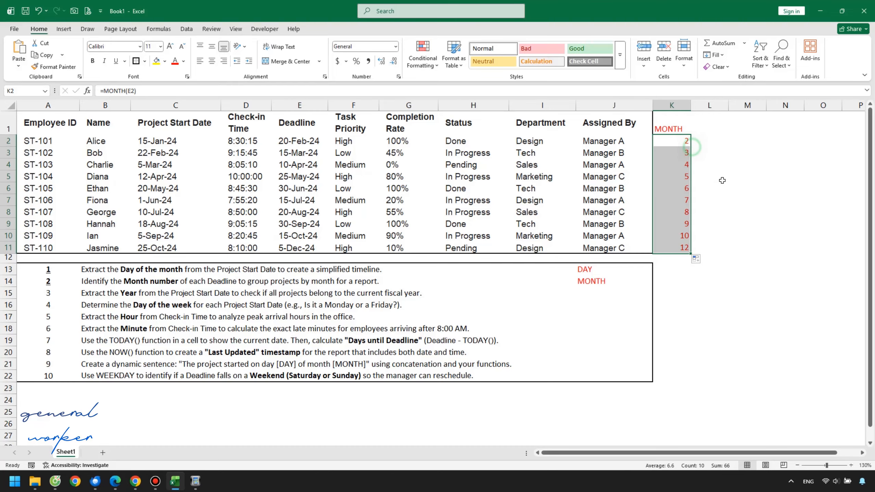
{"action": "left_click", "coordinate": [737, 199]}
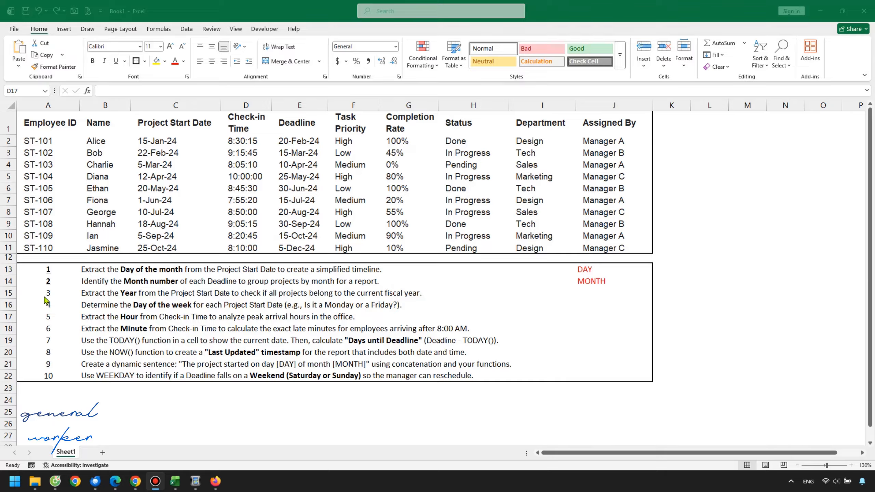
Step: Bold and underline task number 3 in A15 and note the function name YEAR beside that task in J15
{"action": "left_click", "coordinate": [49, 294]}
{"action": "key", "text": "ctrl+b"}
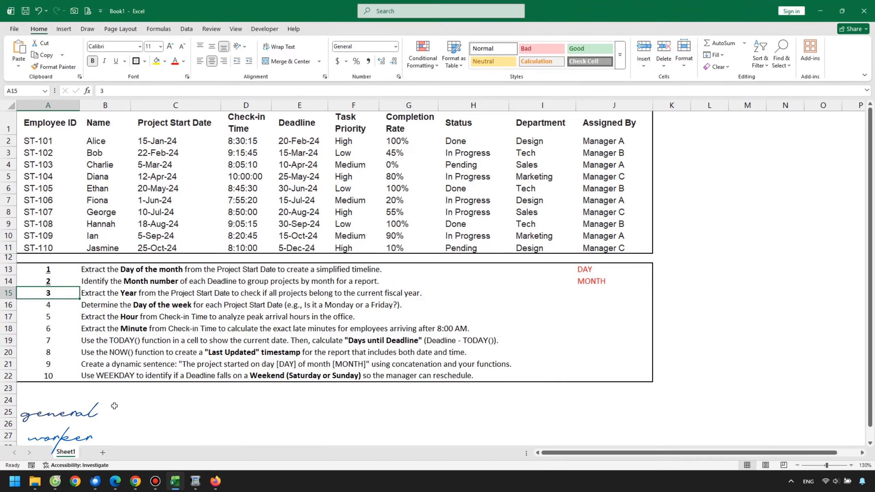
{"action": "key", "text": "ctrl+u"}
{"action": "left_click", "coordinate": [588, 295]}
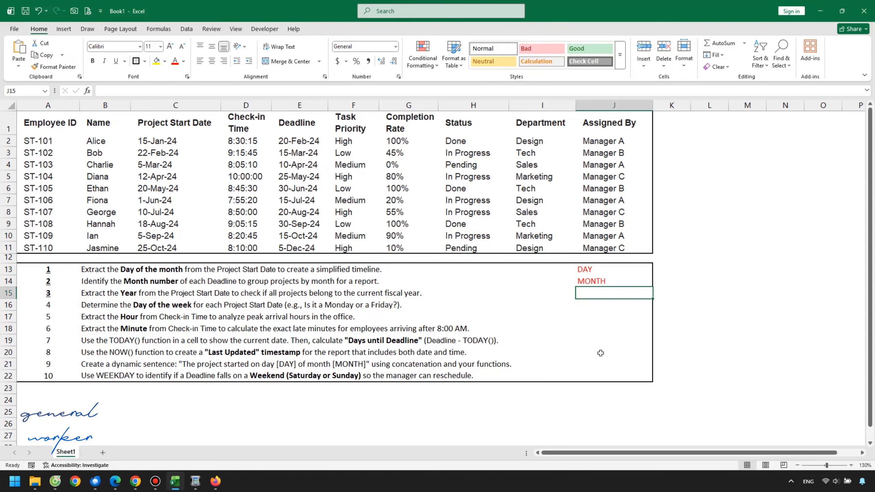
{"action": "key", "text": "Caps_Lock"}
{"action": "type", "text": "Y"}
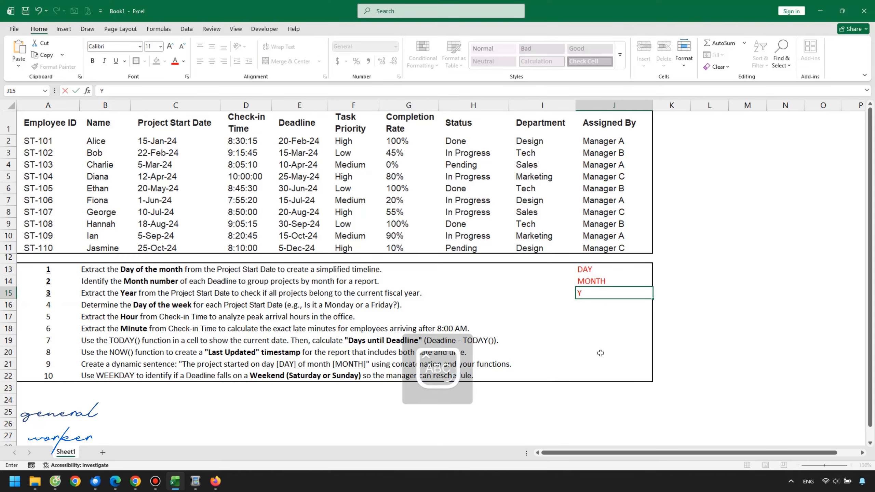
{"action": "type", "text": "EAR"}
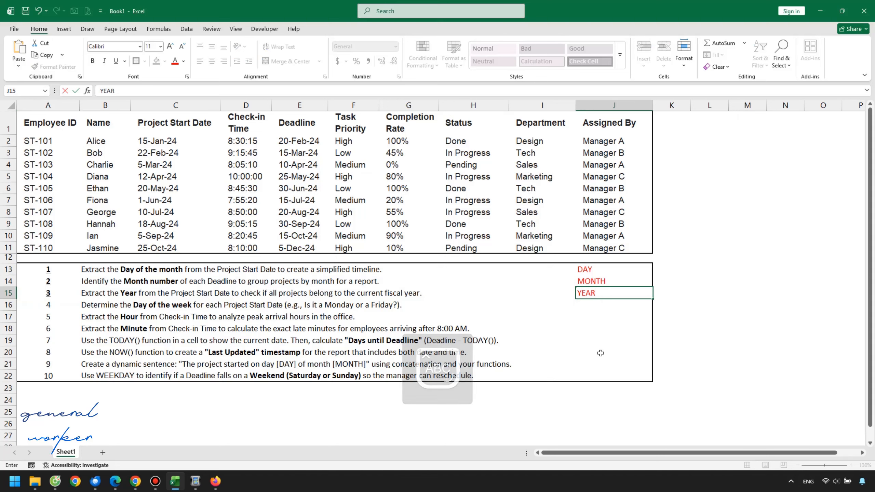
{"action": "left_click", "coordinate": [600, 353]}
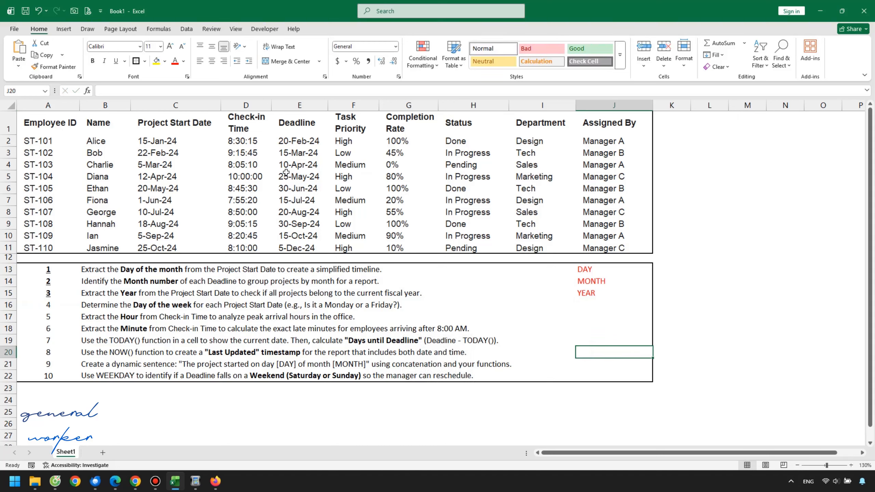
Step: Review the Project Start Dates in C2:C11 and enter YEAR as the header in cell K1
{"action": "left_click_drag", "start_coordinate": [191, 145], "coordinate": [176, 246]}
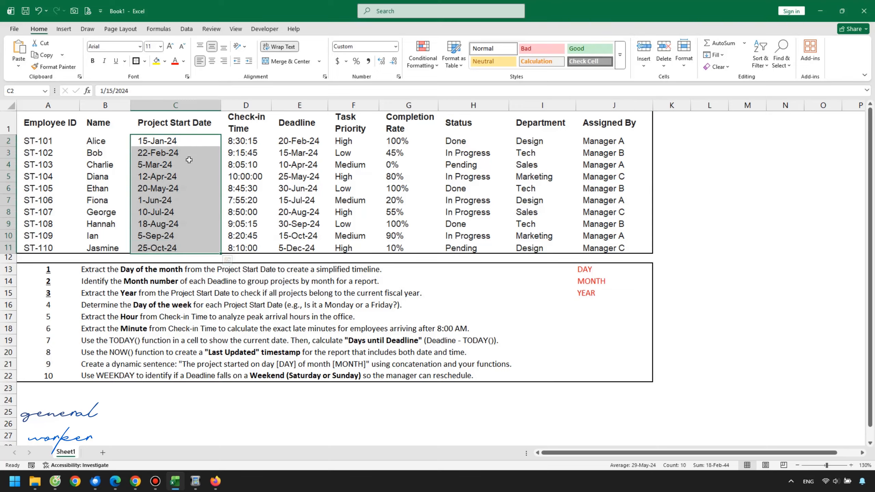
{"action": "left_click", "coordinate": [677, 127]}
{"action": "type", "text": "Y"}
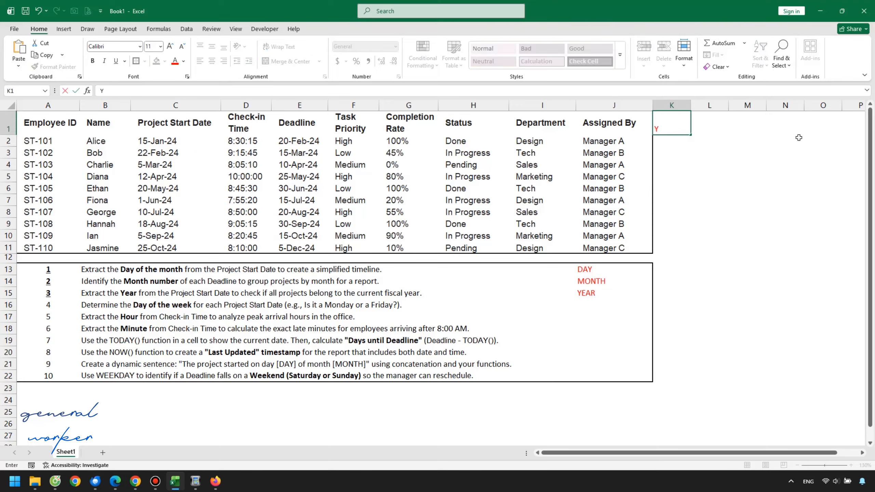
{"action": "type", "text": "AE"}
{"action": "key", "text": "BackSpace"}
{"action": "key", "text": "BackSpace"}
{"action": "type", "text": "EA"}
{"action": "key", "text": "Return"}
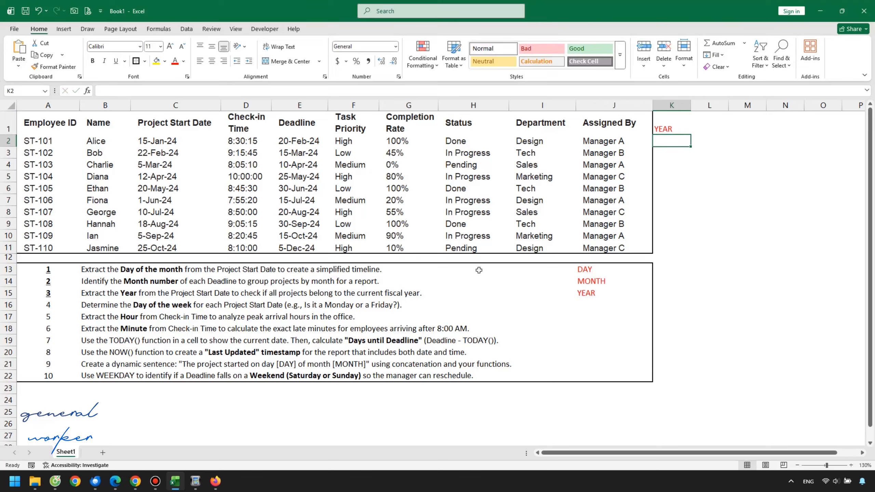
Step: Enter the formula =YEAR(C2) in K2 to extract the year of the first Project Start Date
{"action": "type", "text": "="}
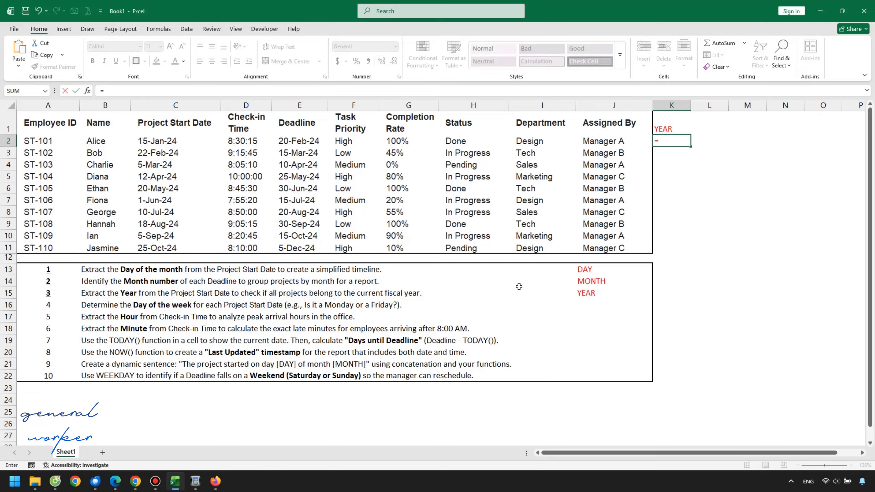
{"action": "type", "text": "YEAR("}
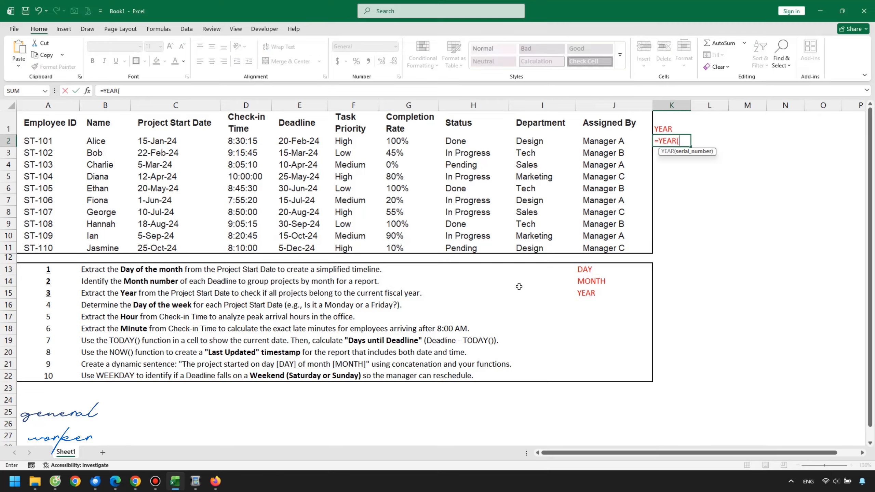
{"action": "left_click", "coordinate": [178, 142]}
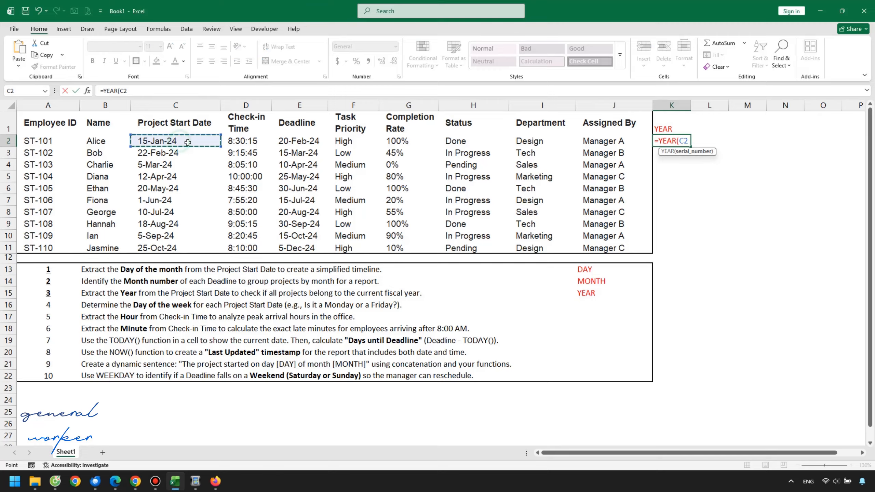
{"action": "type", "text": ")"}
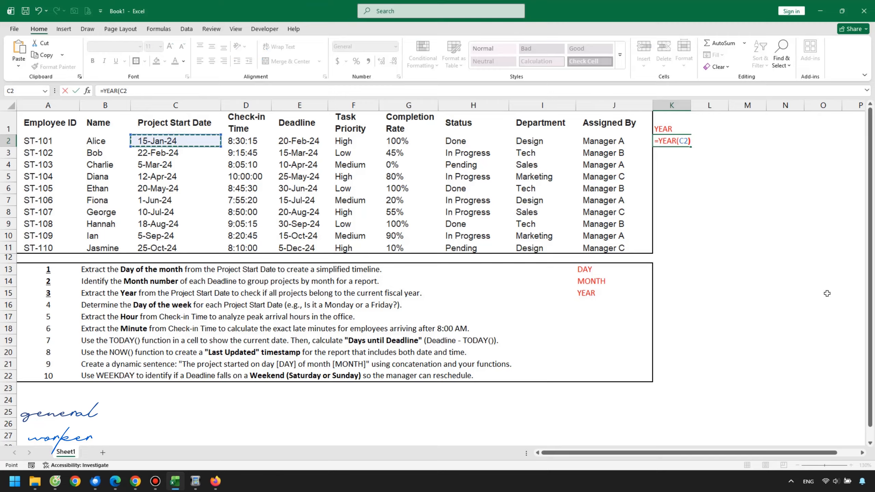
{"action": "key", "text": "Return"}
Step: Fill the YEAR formula from K2 down to K10
{"action": "left_click", "coordinate": [682, 141]}
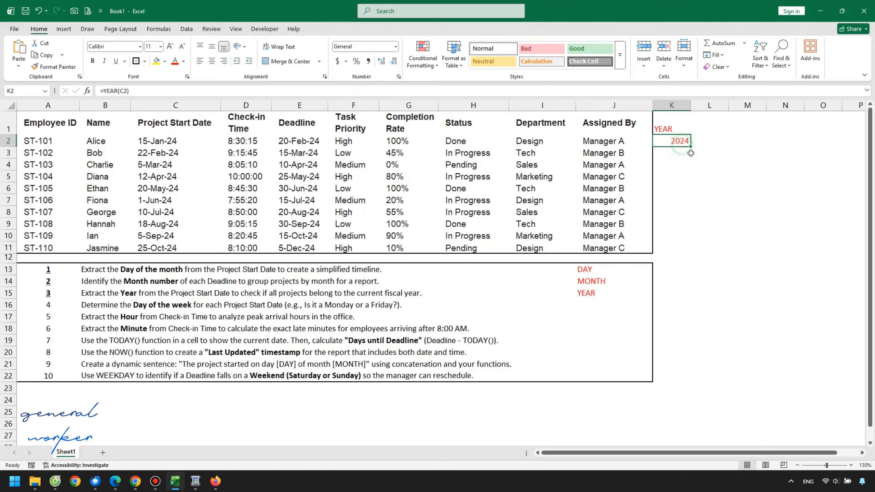
{"action": "left_click_drag", "start_coordinate": [691, 147], "coordinate": [685, 247]}
{"action": "left_click", "coordinate": [699, 176]}
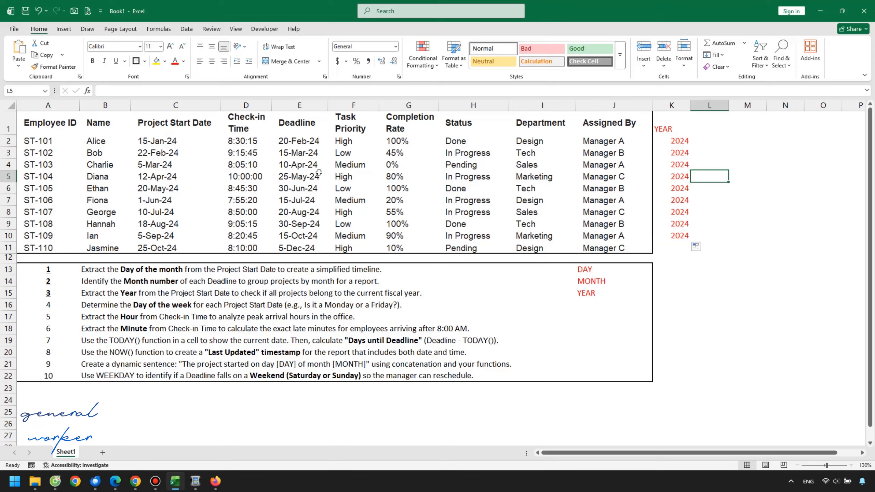
Step: Test the YEAR formula by changing the start date in C2 to 15 January 2025, and undo that change
{"action": "left_click", "coordinate": [207, 147]}
{"action": "left_click", "coordinate": [144, 90]}
{"action": "key", "text": "BackSpace"}
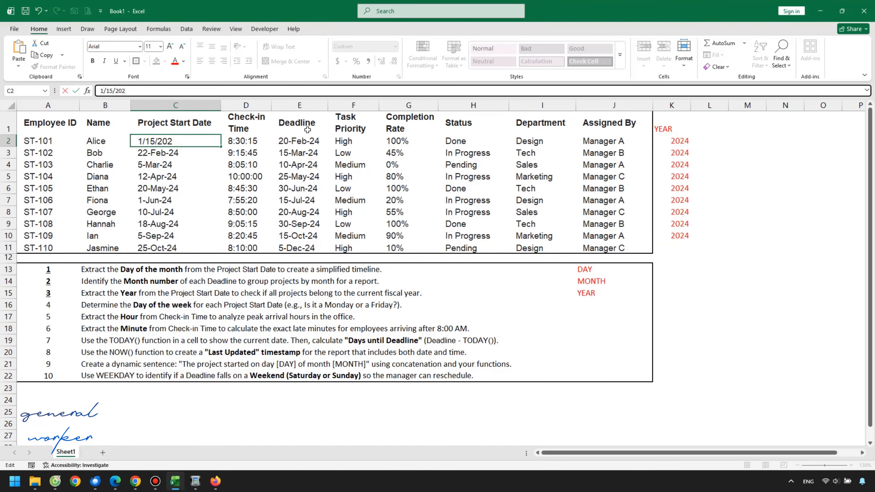
{"action": "key", "text": "Return"}
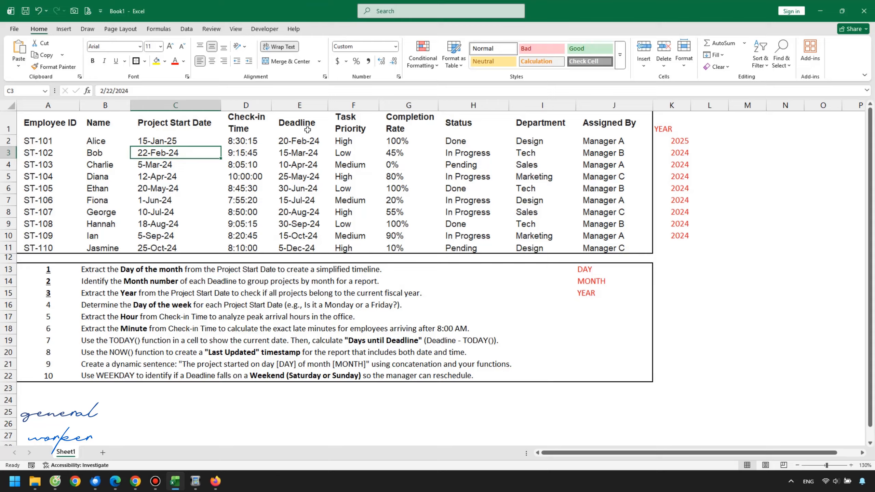
{"action": "key", "text": "ctrl+z"}
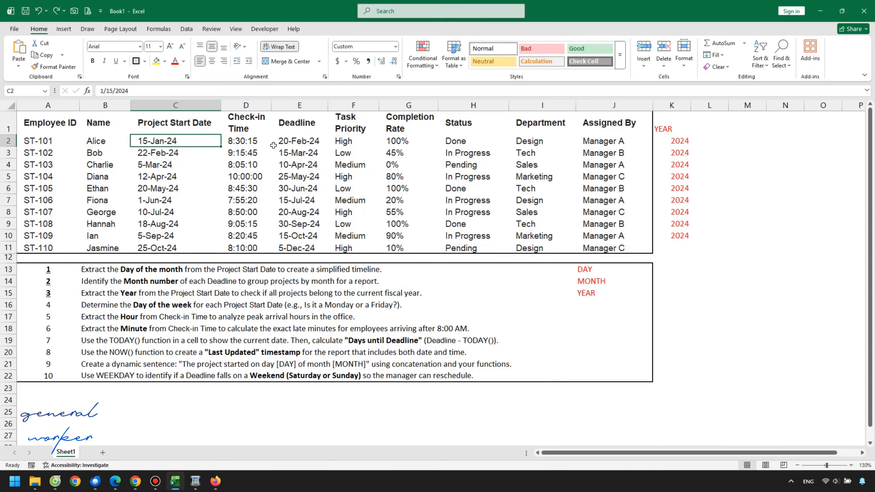
{"action": "left_click", "coordinate": [672, 145]}
{"action": "left_click", "coordinate": [687, 174]}
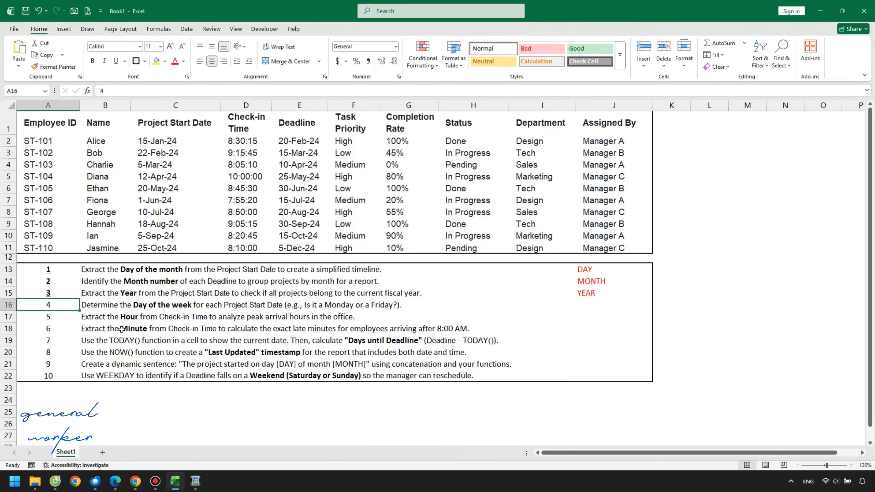
Step: Bold and underline task number 4 in A16 and note the function name WEEKDAY beside that task in J16
{"action": "key", "text": "ctrl+b"}
{"action": "key", "text": "ctrl+u"}
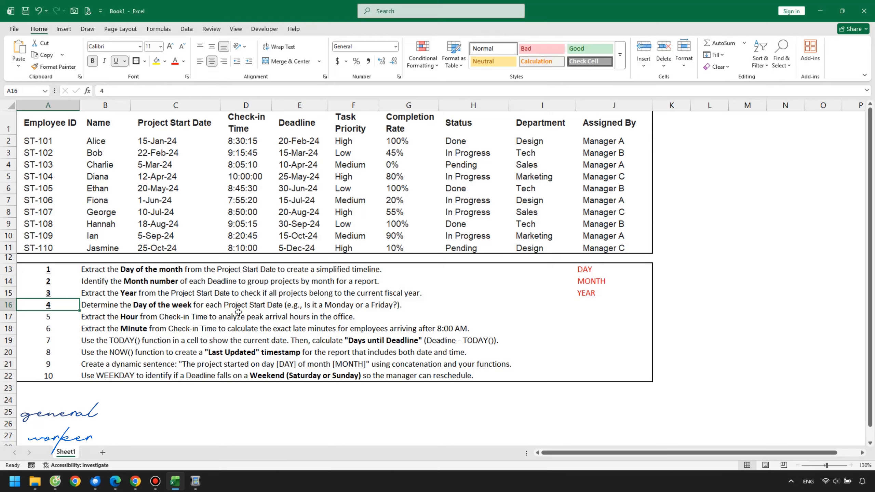
{"action": "left_click", "coordinate": [179, 127]}
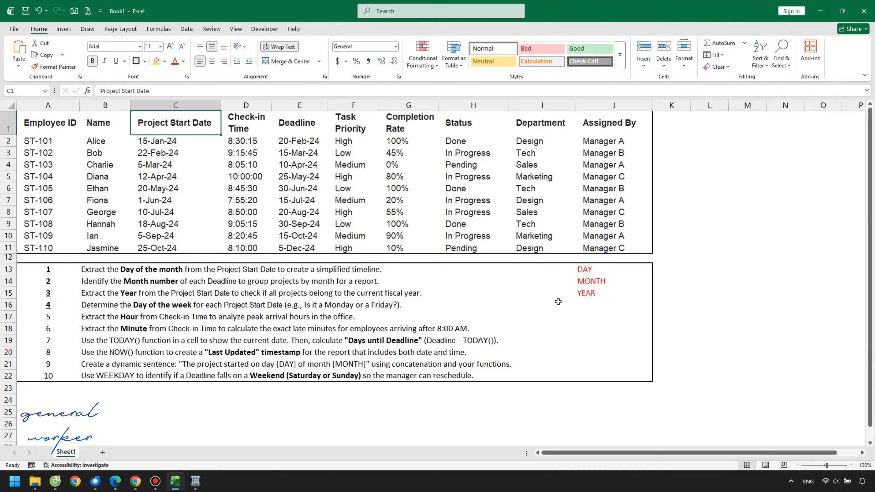
{"action": "left_click", "coordinate": [589, 306]}
{"action": "type", "text": "WEEKDAY"}
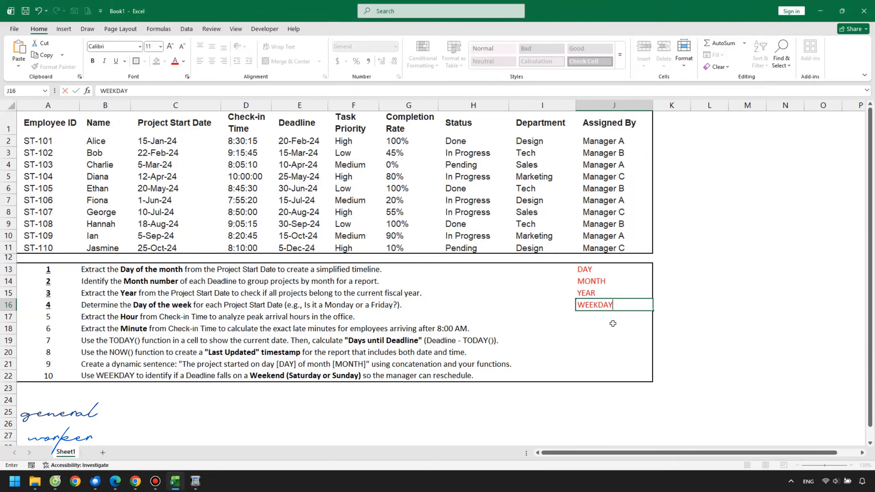
{"action": "left_click", "coordinate": [704, 284]}
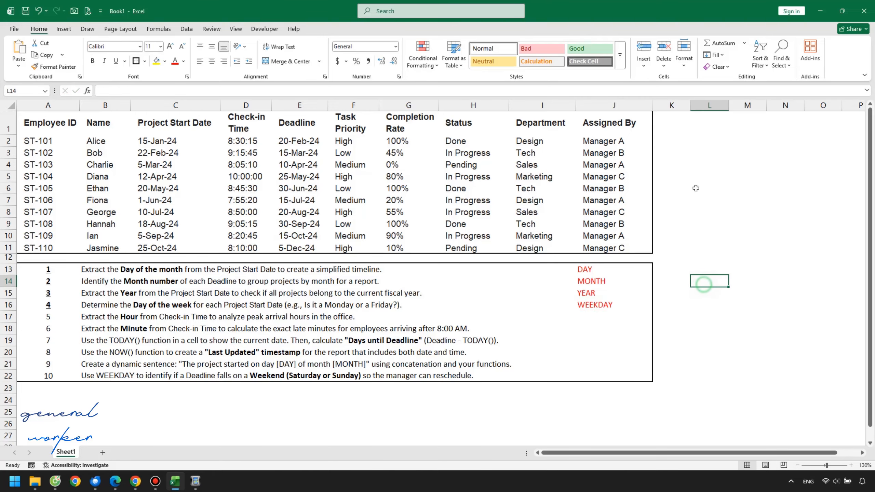
Step: Enter WEEKDAY as the header in cell K1 and widen column K slightly to fit it
{"action": "left_click", "coordinate": [685, 123]}
{"action": "type", "text": "W"}
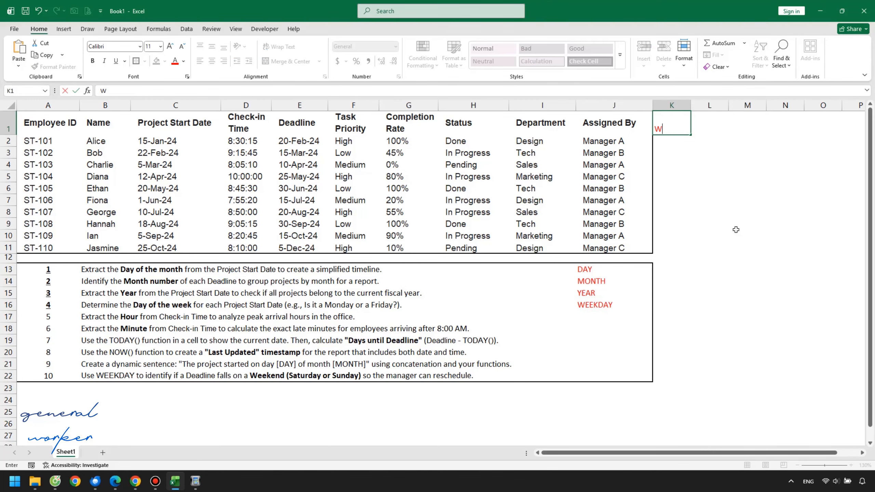
{"action": "type", "text": "EEKDAY"}
{"action": "key", "text": "Return"}
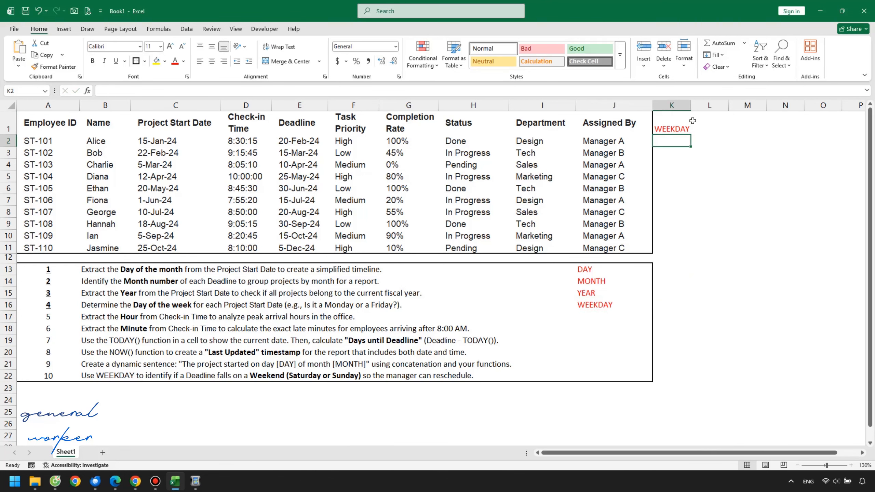
{"action": "left_click_drag", "start_coordinate": [690, 106], "coordinate": [704, 106]}
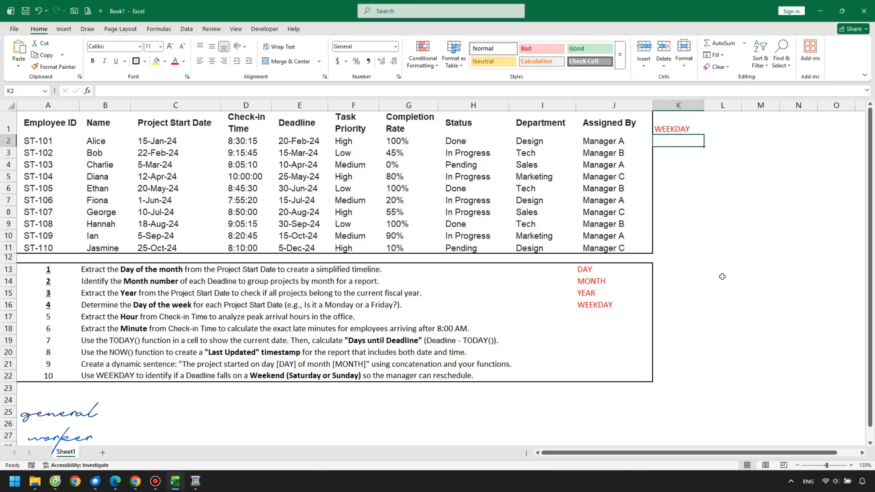
Step: Enter =WEEKDAY(C2,1) in K2 to number the start date's weekday from Sunday as 1, and fill it down to K11
{"action": "type", "text": "=WEEKDAY"}
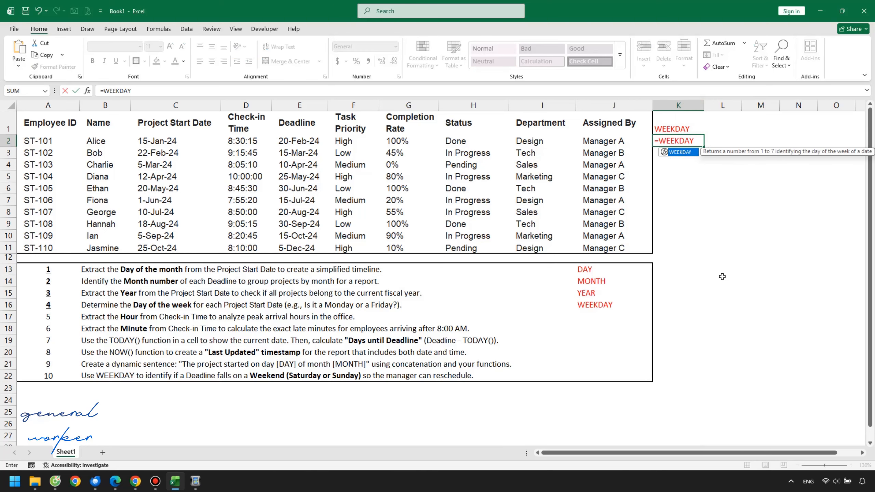
{"action": "type", "text": "("}
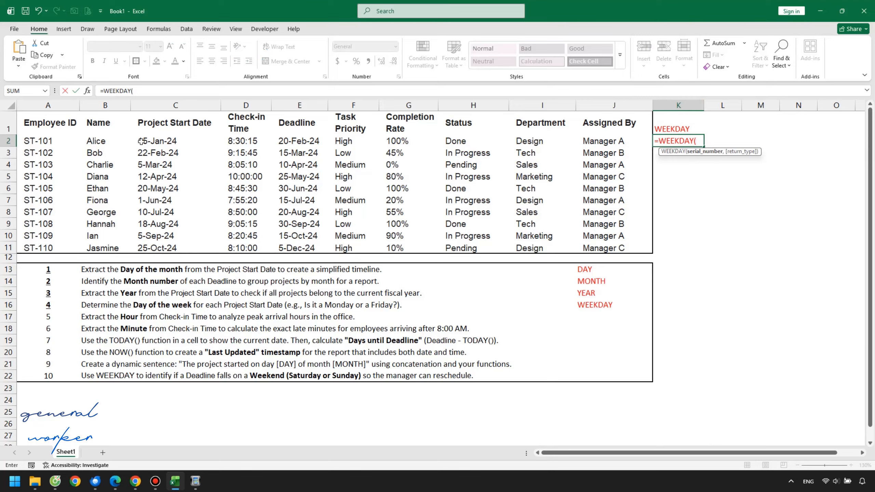
{"action": "left_click", "coordinate": [158, 142]}
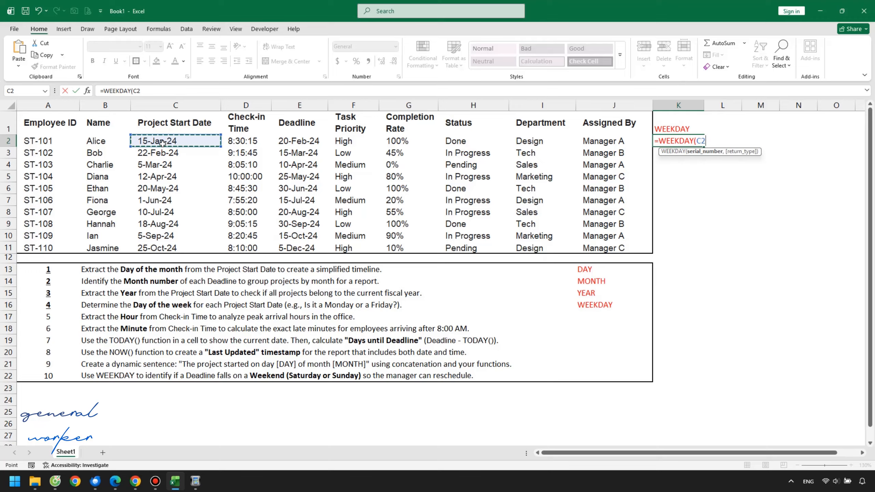
{"action": "type", "text": ","}
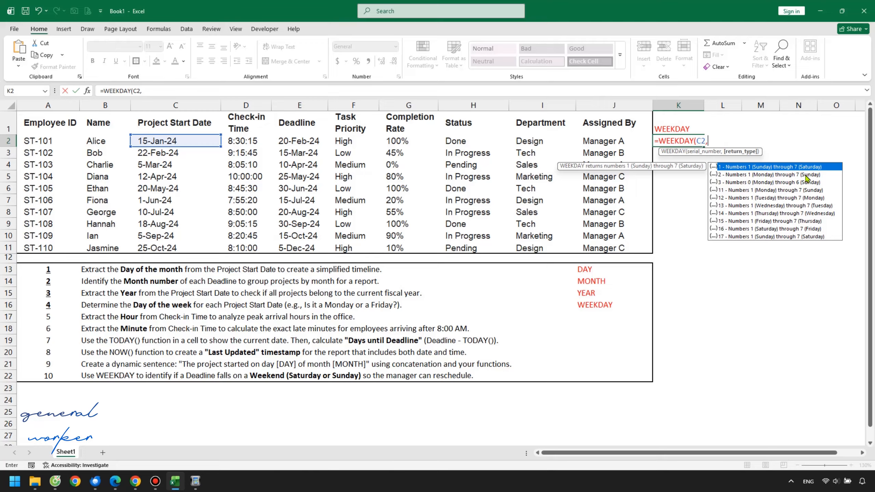
{"action": "type", "text": "1"}
{"action": "key", "text": "Escape"}
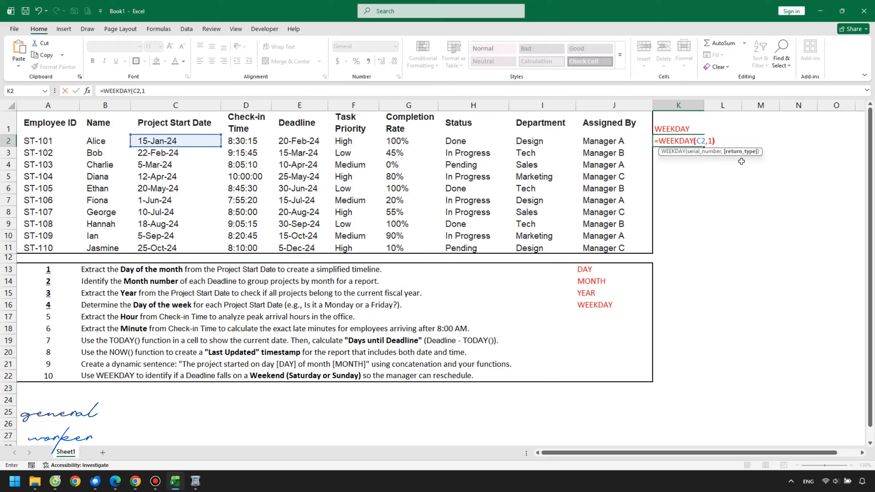
{"action": "key", "text": "Return"}
{"action": "left_click", "coordinate": [702, 144]}
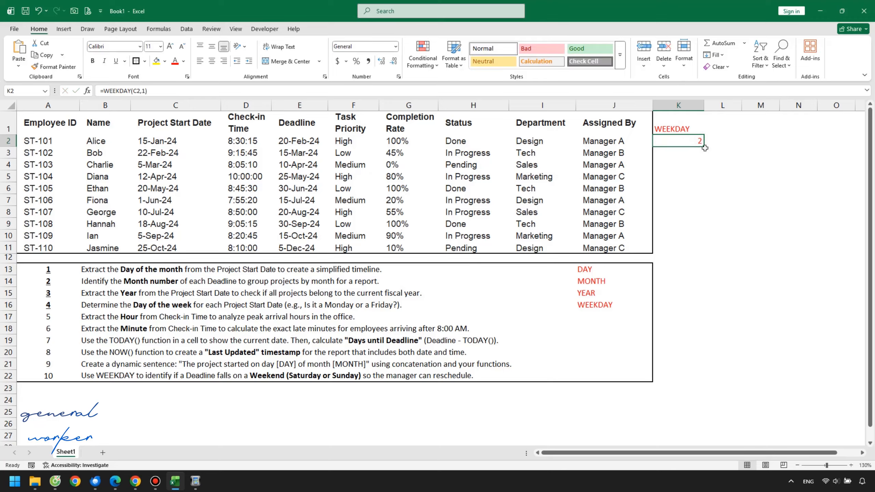
{"action": "left_click_drag", "start_coordinate": [705, 148], "coordinate": [723, 246]}
Step: Review the filled WEEKDAY formulas and their results in column K, from K2 to K9
{"action": "left_click", "coordinate": [688, 151]}
{"action": "left_click", "coordinate": [694, 141]}
{"action": "left_click", "coordinate": [700, 199]}
{"action": "left_click", "coordinate": [695, 152]}
{"action": "left_click", "coordinate": [696, 176]}
{"action": "left_click", "coordinate": [697, 200]}
{"action": "left_click", "coordinate": [696, 224]}
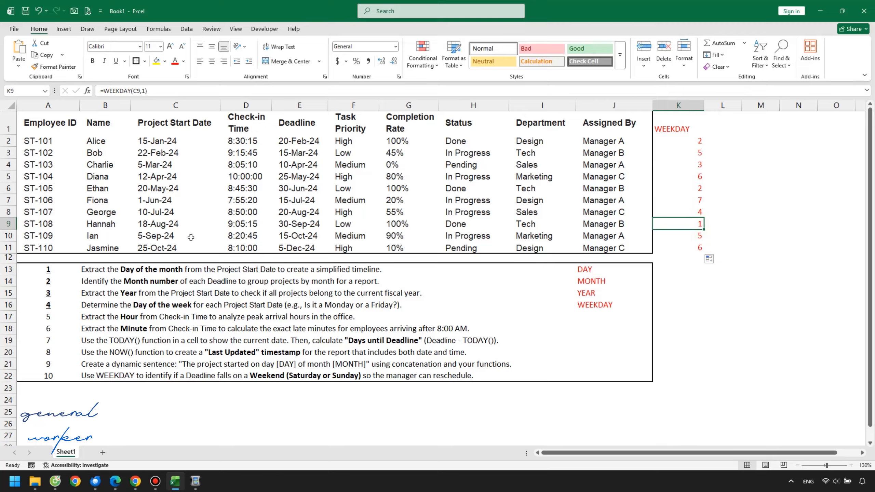
Step: Check the WEEKDAY result for the start date in C11 against October 2024 in the Windows taskbar calendar
{"action": "left_click", "coordinate": [157, 248]}
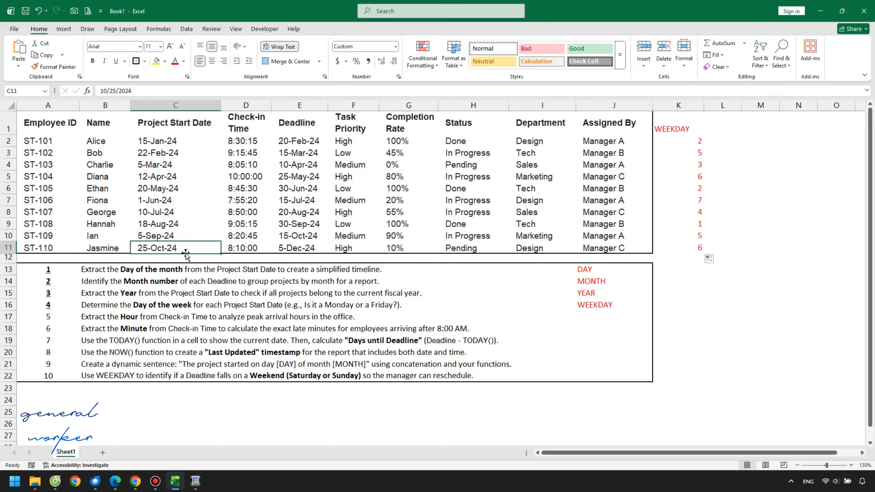
{"action": "left_click", "coordinate": [686, 250]}
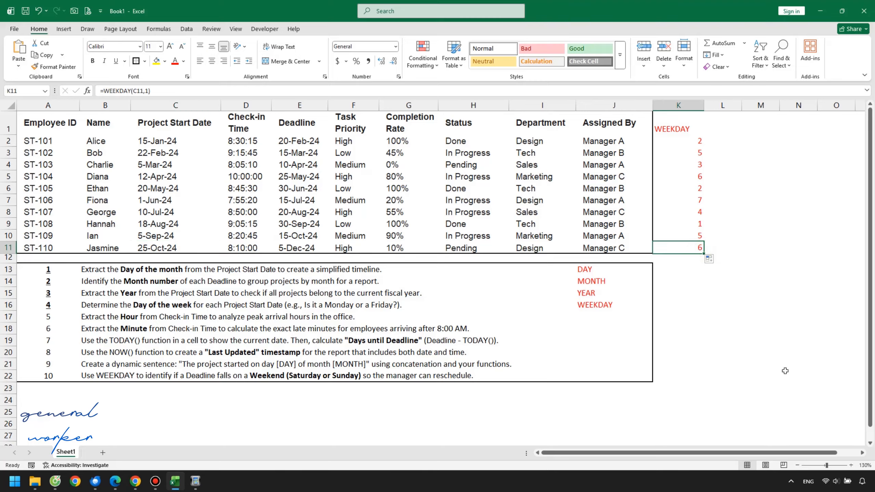
{"action": "left_click", "coordinate": [861, 482]}
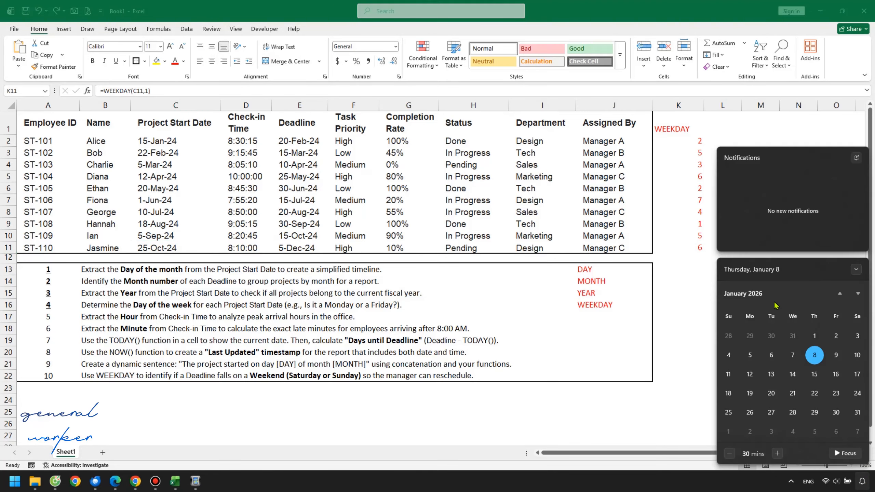
{"action": "left_click", "coordinate": [769, 299]}
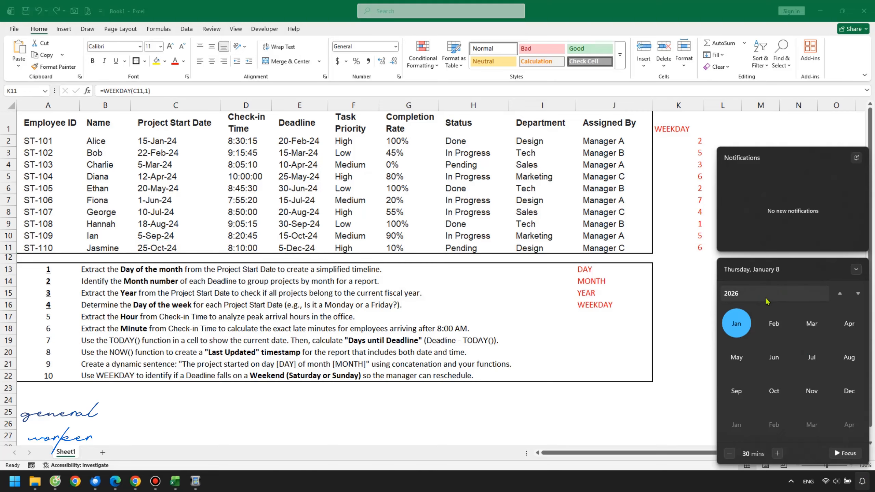
{"action": "scroll", "coordinate": [770, 310], "scroll_direction": "up", "scroll_amount": 5}
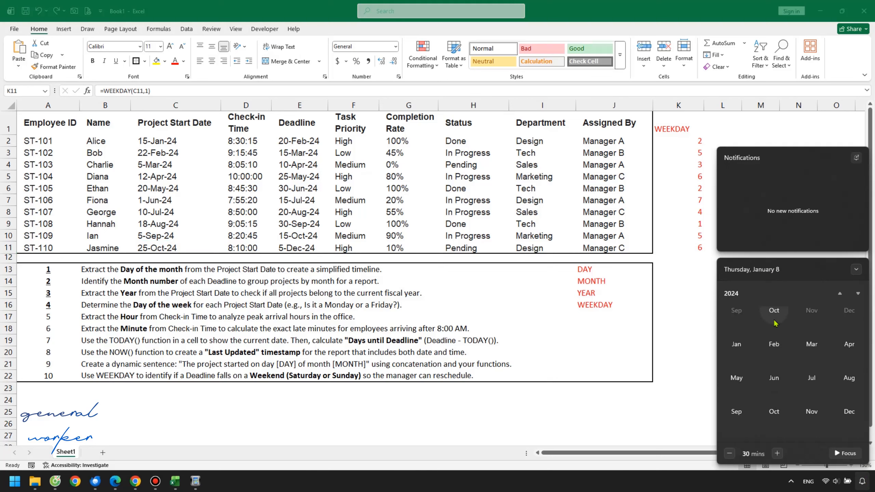
{"action": "left_click", "coordinate": [771, 411]}
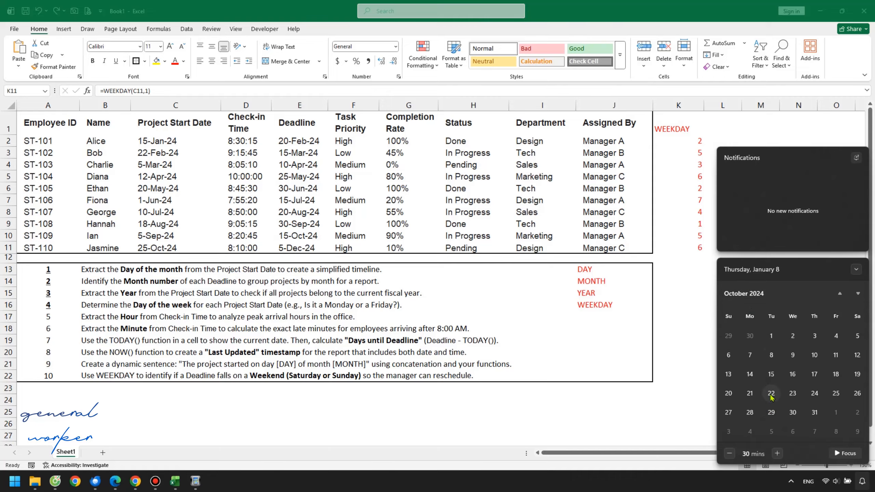